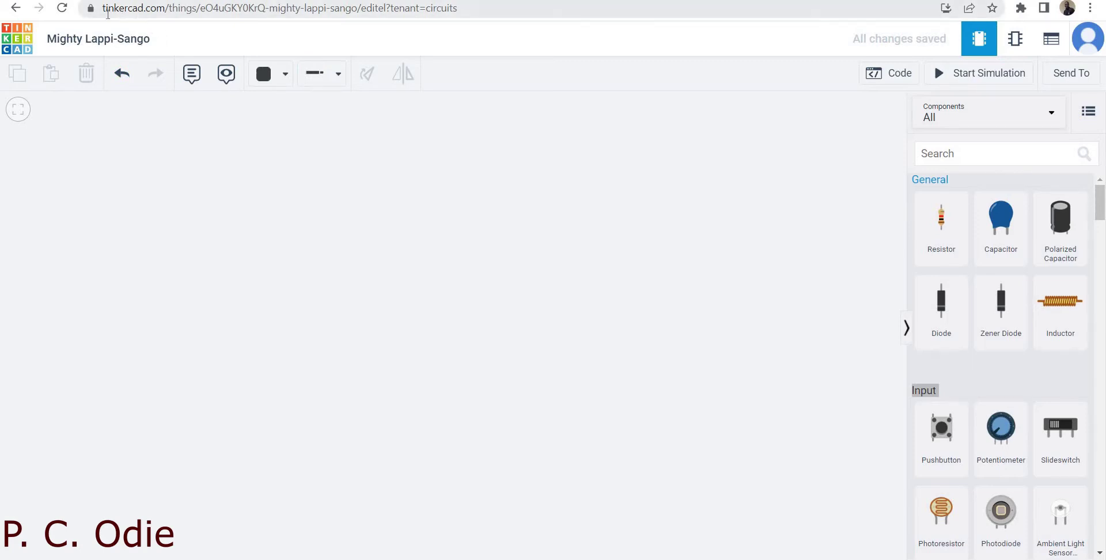
Step: Filter the Components list to show only the Basic set
{"action": "left_click_drag", "start_coordinate": [103, 10], "coordinate": [166, 32]}
{"action": "left_click", "coordinate": [186, 215]}
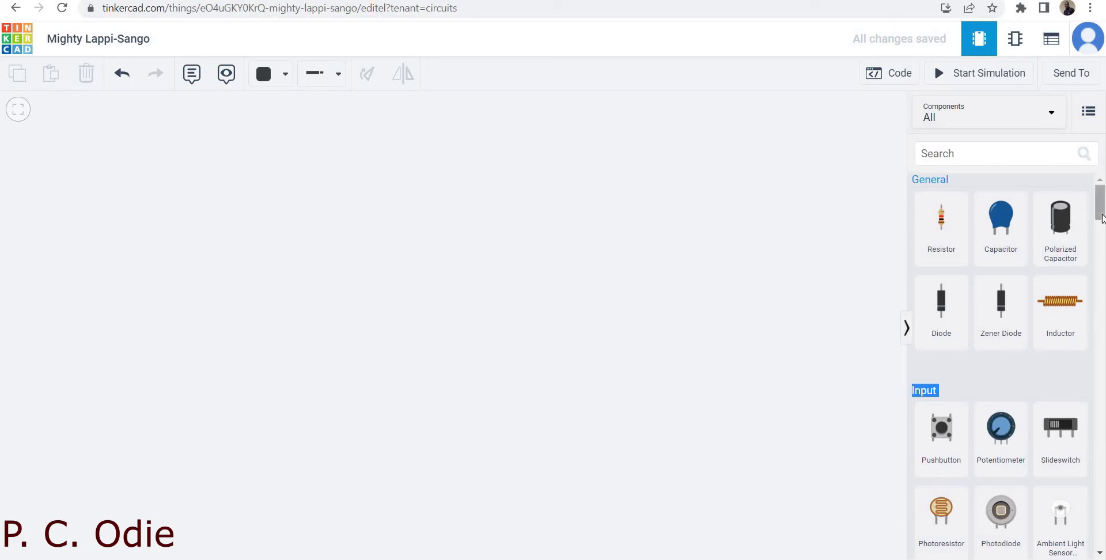
{"action": "scroll", "coordinate": [1101, 214], "scroll_direction": "down", "scroll_amount": 1}
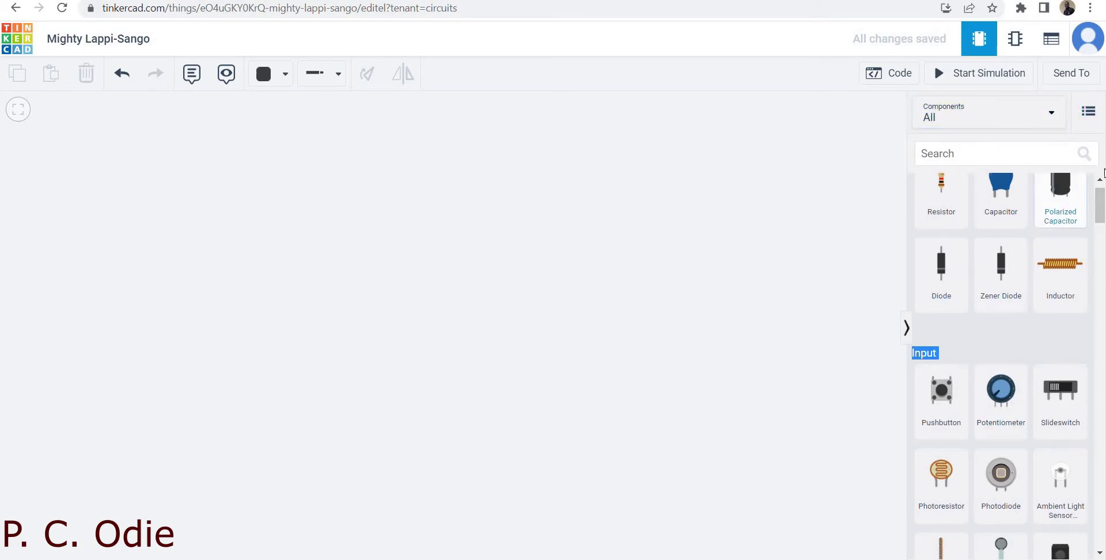
{"action": "left_click", "coordinate": [1047, 128]}
{"action": "left_click", "coordinate": [1048, 129]}
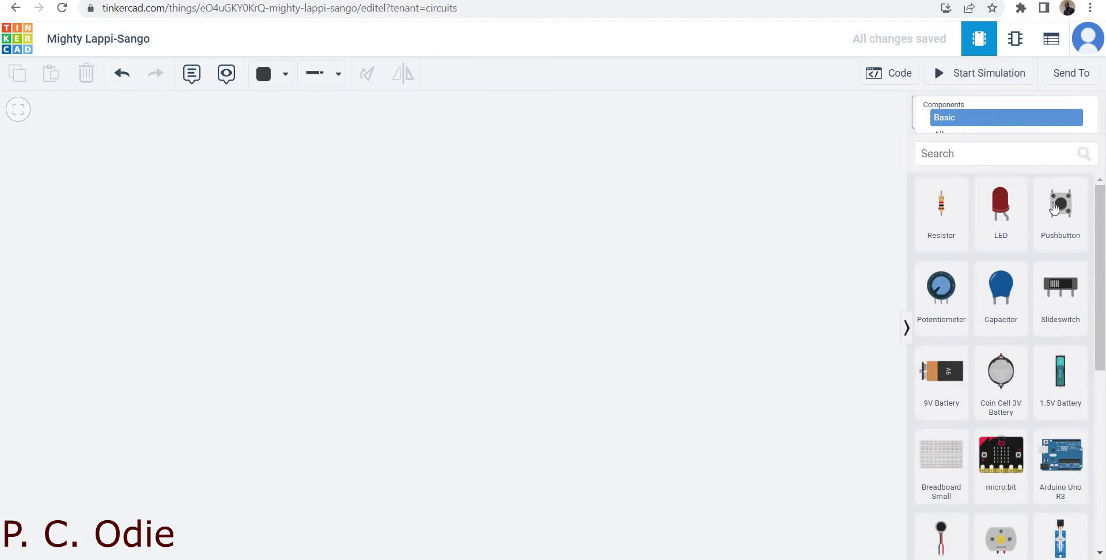
{"action": "left_click", "coordinate": [1035, 119]}
{"action": "left_click", "coordinate": [1034, 122]}
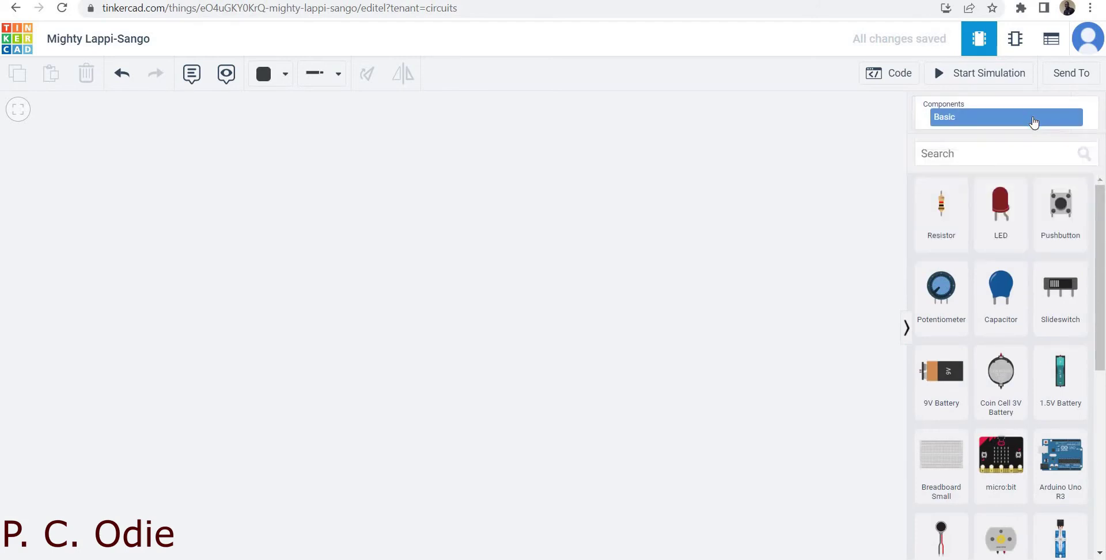
{"action": "left_click", "coordinate": [1034, 121]}
{"action": "left_click", "coordinate": [1035, 122]}
{"action": "left_click", "coordinate": [1034, 122]}
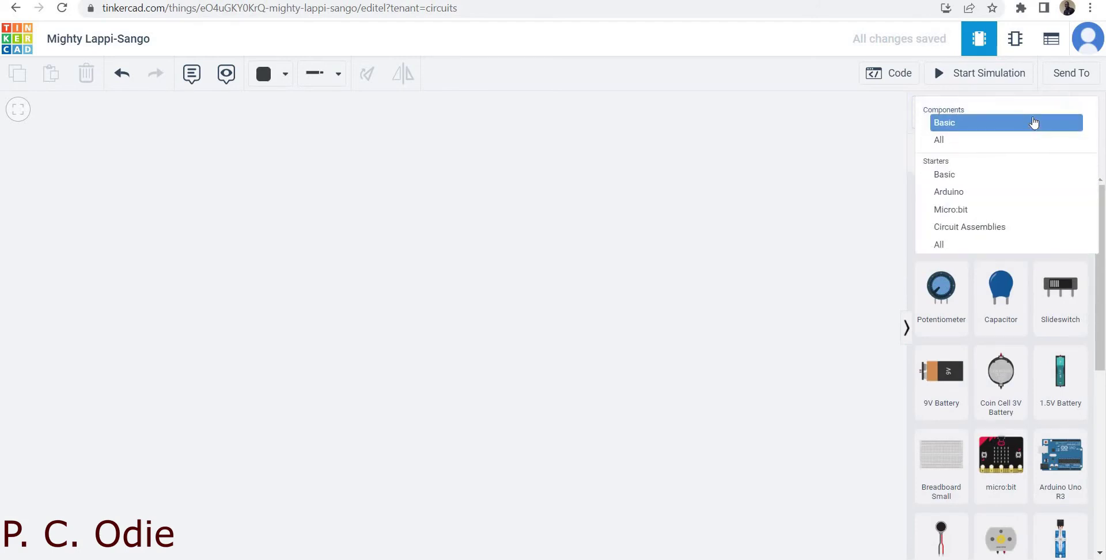
{"action": "left_click", "coordinate": [1034, 121]}
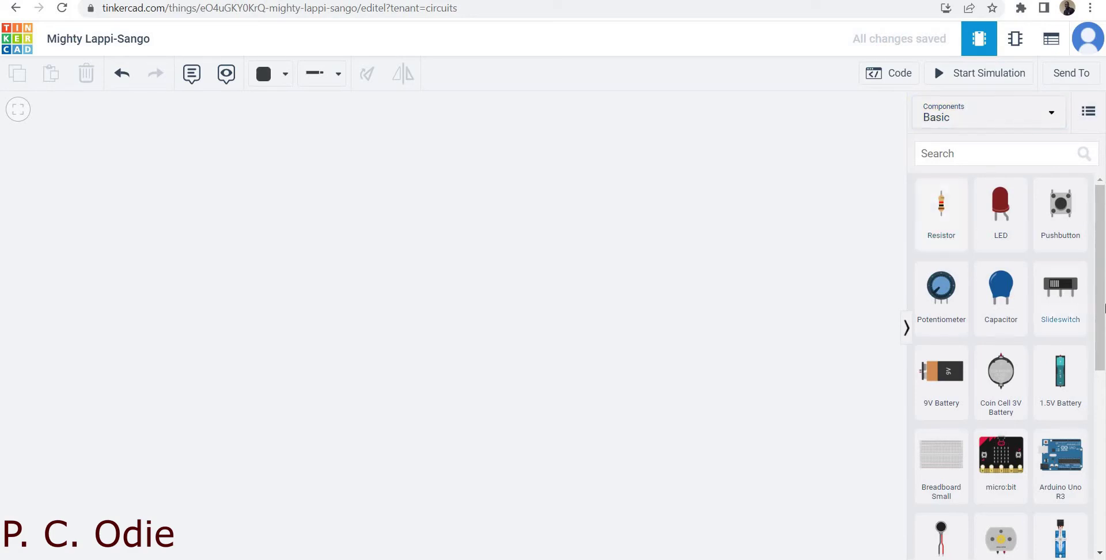
Step: Place a Breadboard Small, undo the stray wire, and move the breadboard toward the canvas centre
{"action": "left_click", "coordinate": [934, 471]}
{"action": "left_click", "coordinate": [708, 360]}
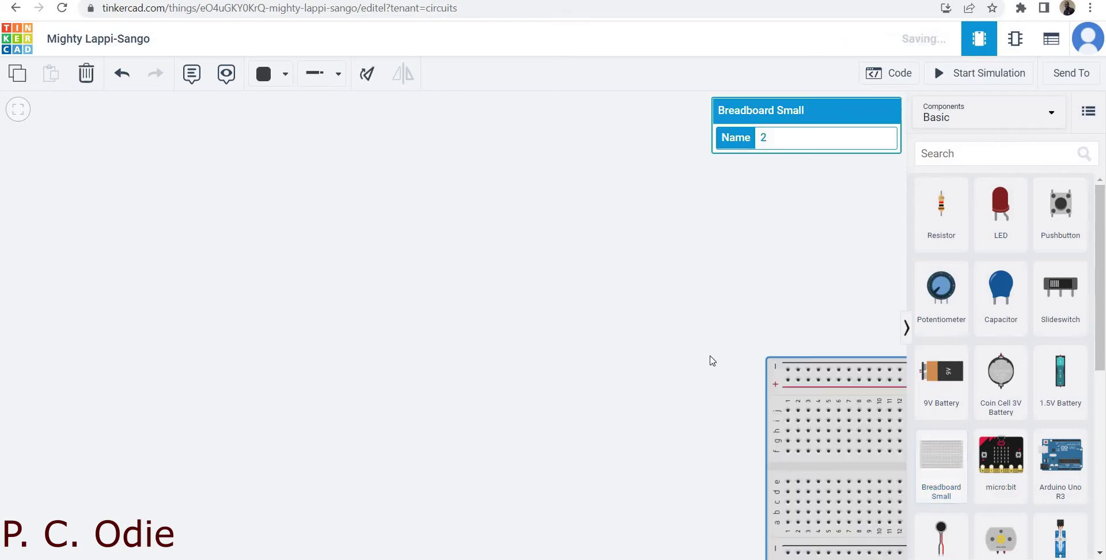
{"action": "left_click_drag", "start_coordinate": [674, 361], "coordinate": [631, 325]}
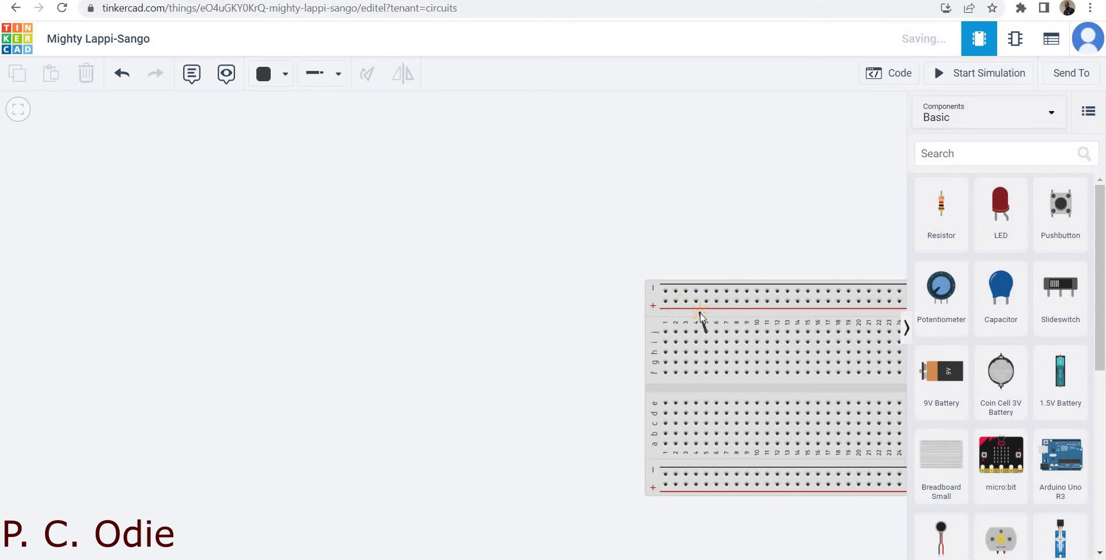
{"action": "left_click", "coordinate": [598, 255]}
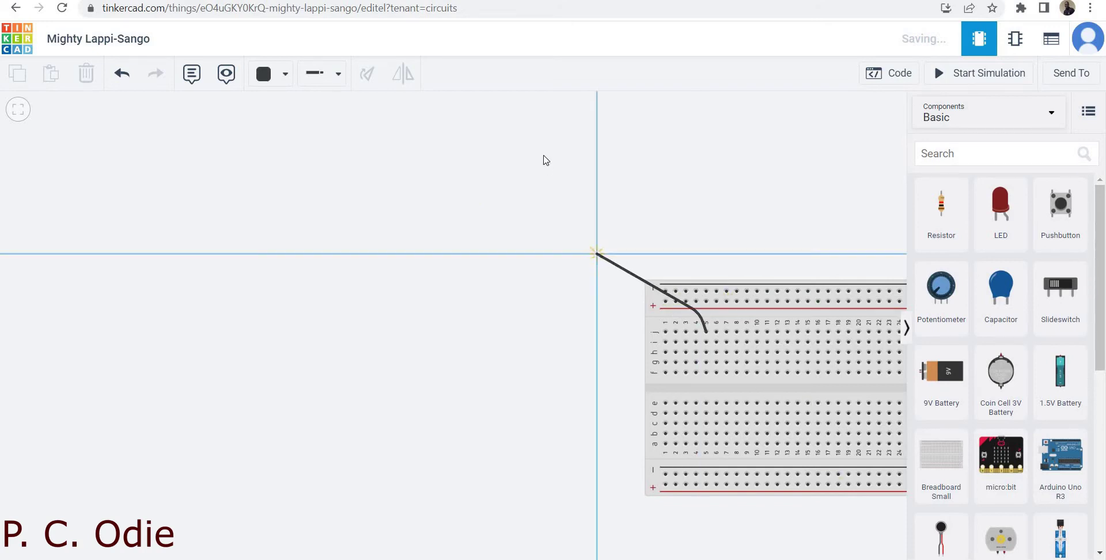
{"action": "left_click", "coordinate": [120, 75]}
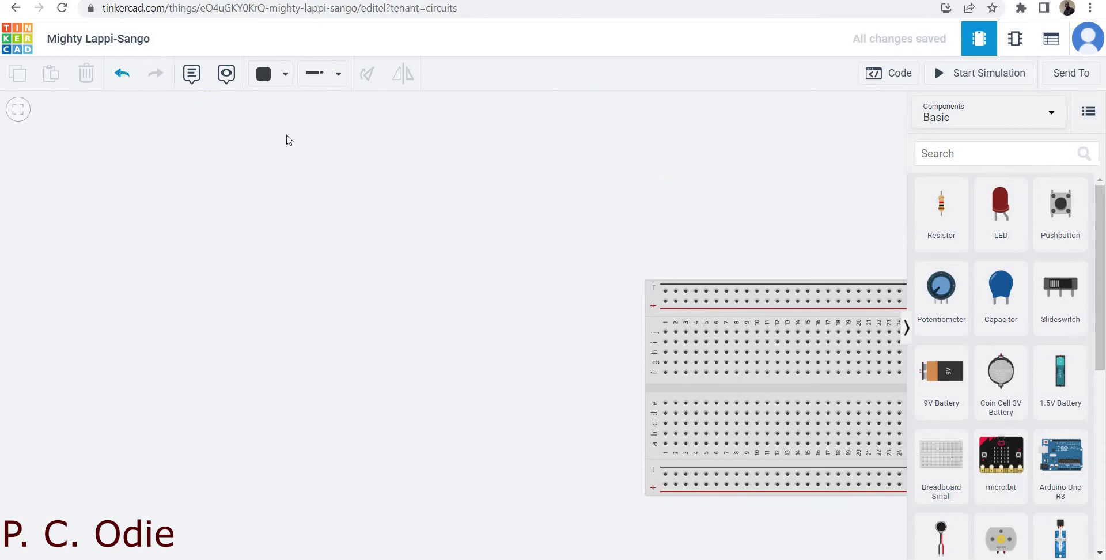
{"action": "left_click", "coordinate": [649, 329]}
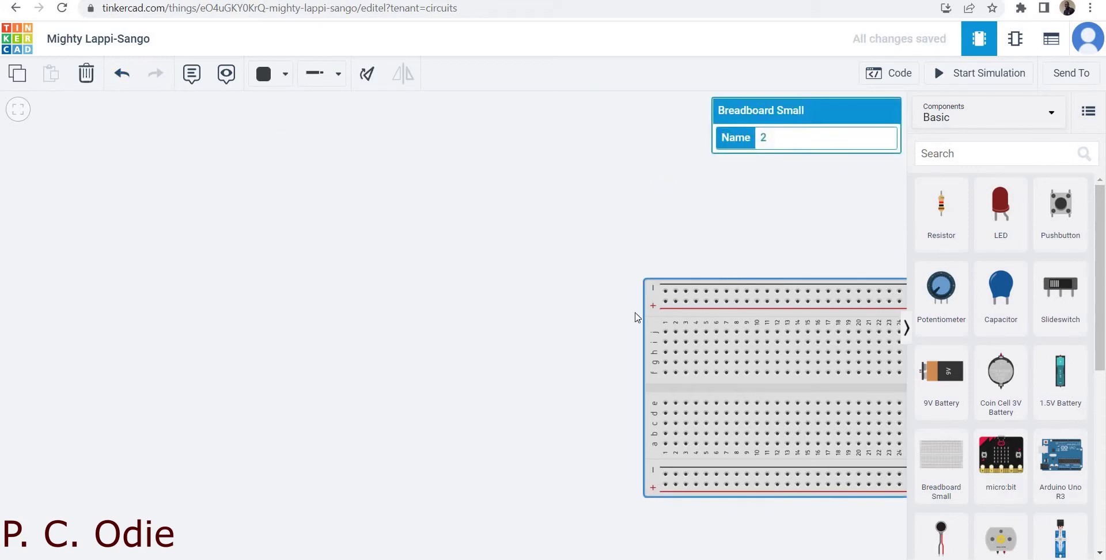
{"action": "left_click_drag", "start_coordinate": [638, 313], "coordinate": [393, 102]}
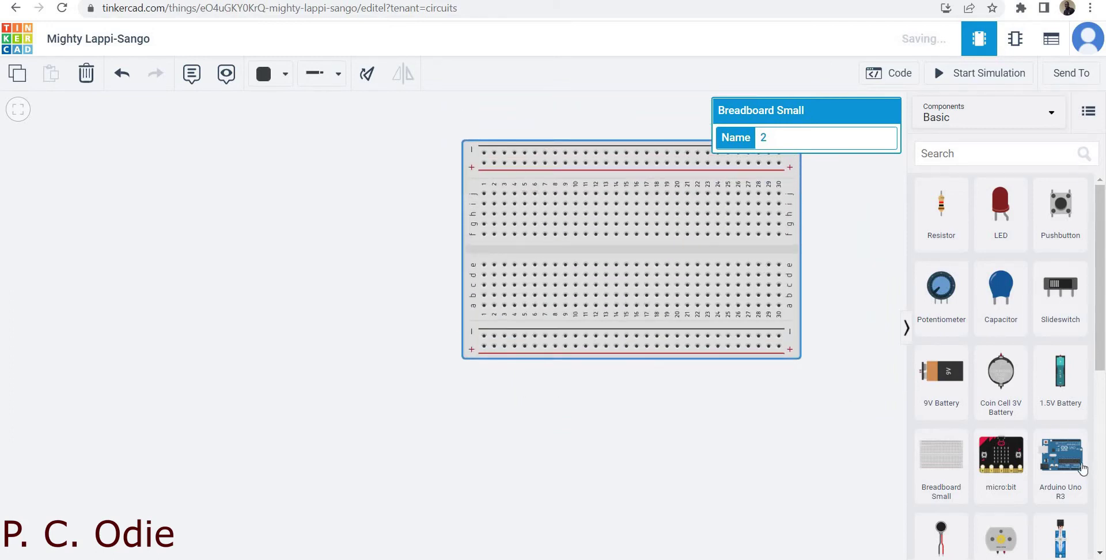
Step: Place an Arduino Uno left of the breadboard and two LEDs above it, the second green
{"action": "left_click_drag", "start_coordinate": [1061, 456], "coordinate": [247, 324]}
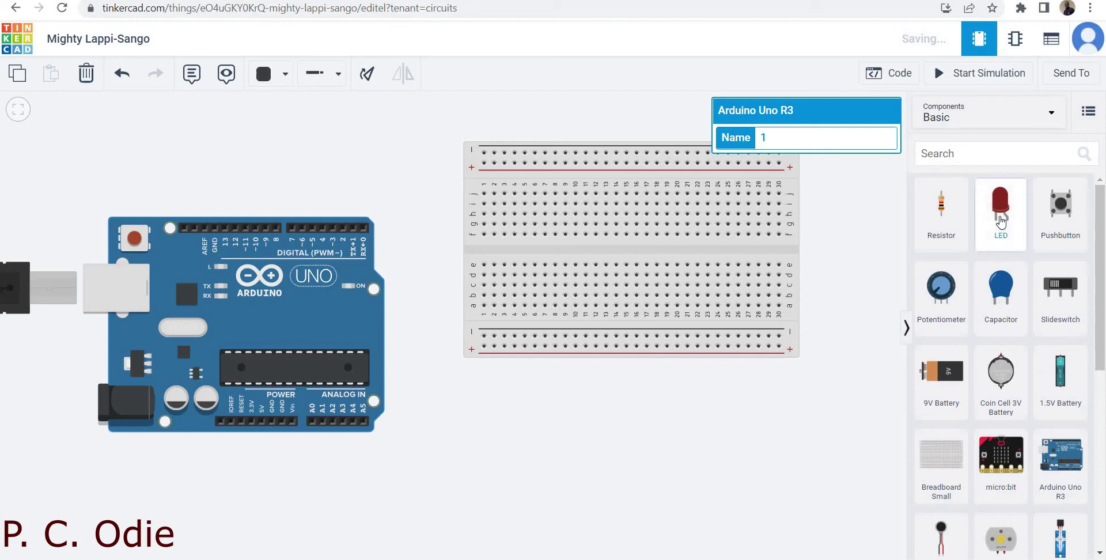
{"action": "left_click_drag", "start_coordinate": [1001, 221], "coordinate": [556, 119]}
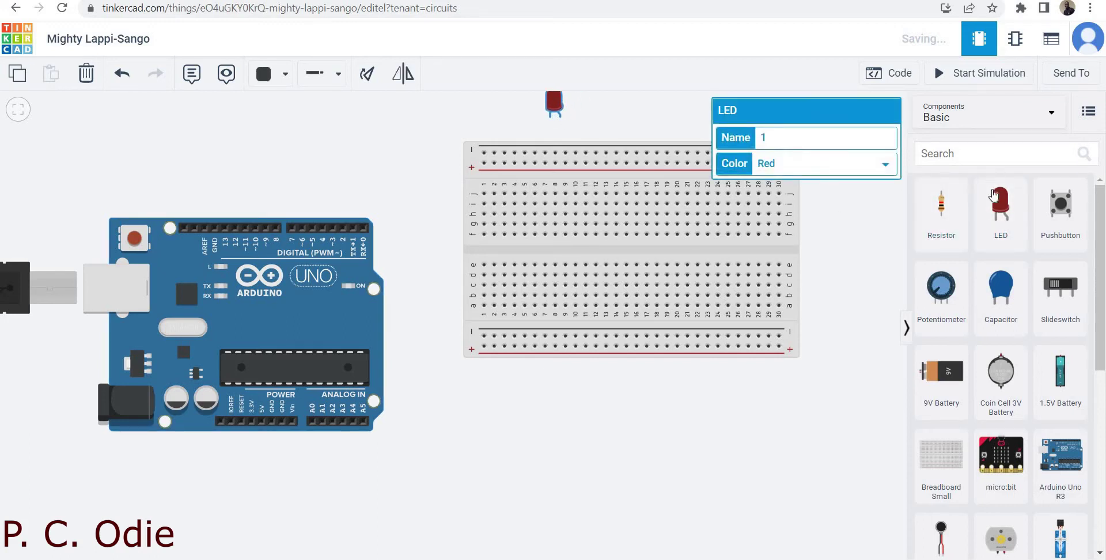
{"action": "left_click_drag", "start_coordinate": [994, 198], "coordinate": [630, 124]}
{"action": "left_click", "coordinate": [772, 161]}
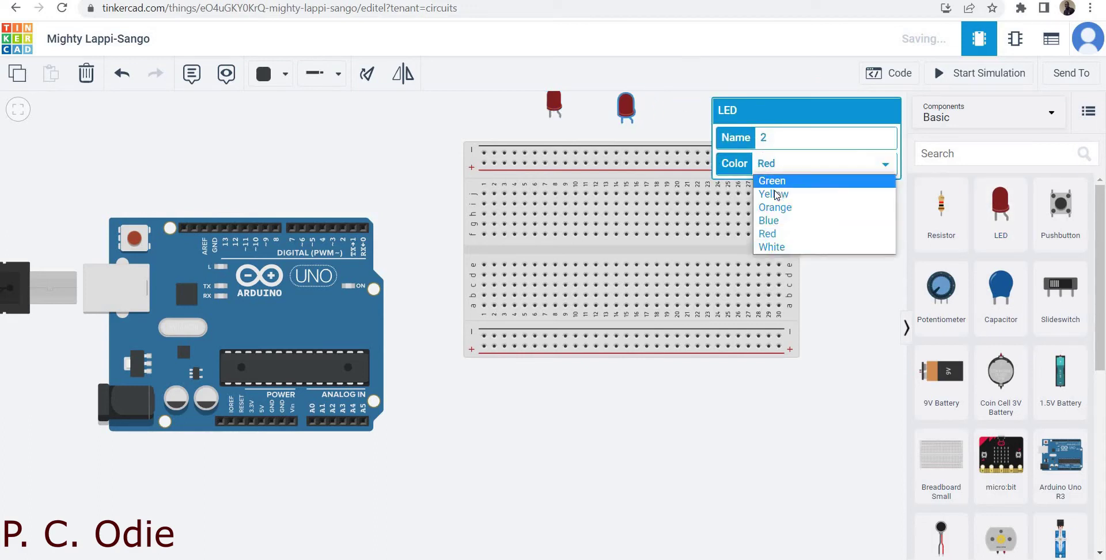
{"action": "left_click", "coordinate": [772, 181]}
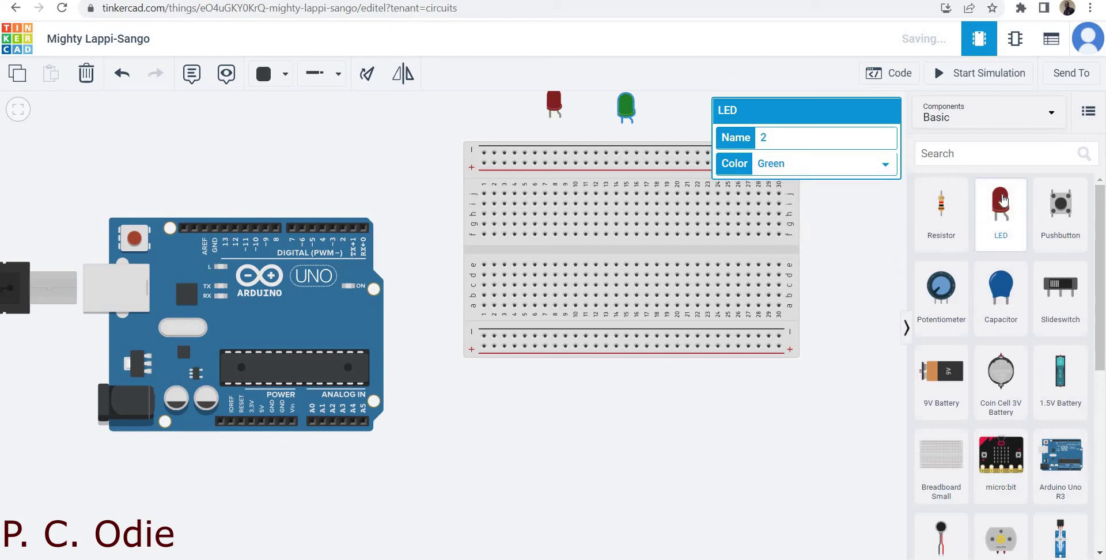
Step: Add a third LED coloured blue and a fourth LED coloured white
{"action": "left_click_drag", "start_coordinate": [1001, 202], "coordinate": [679, 118]}
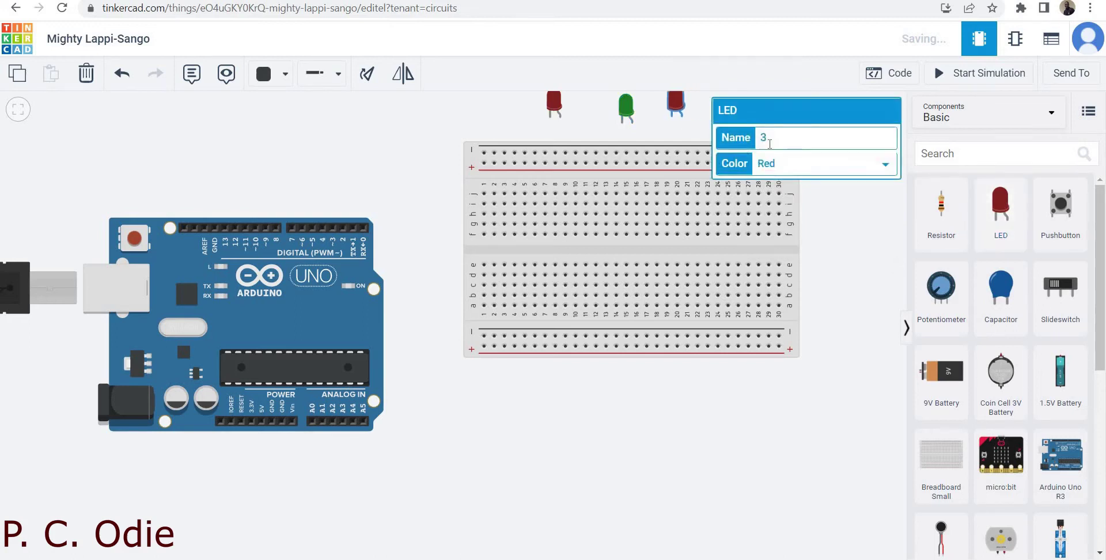
{"action": "left_click", "coordinate": [773, 163]}
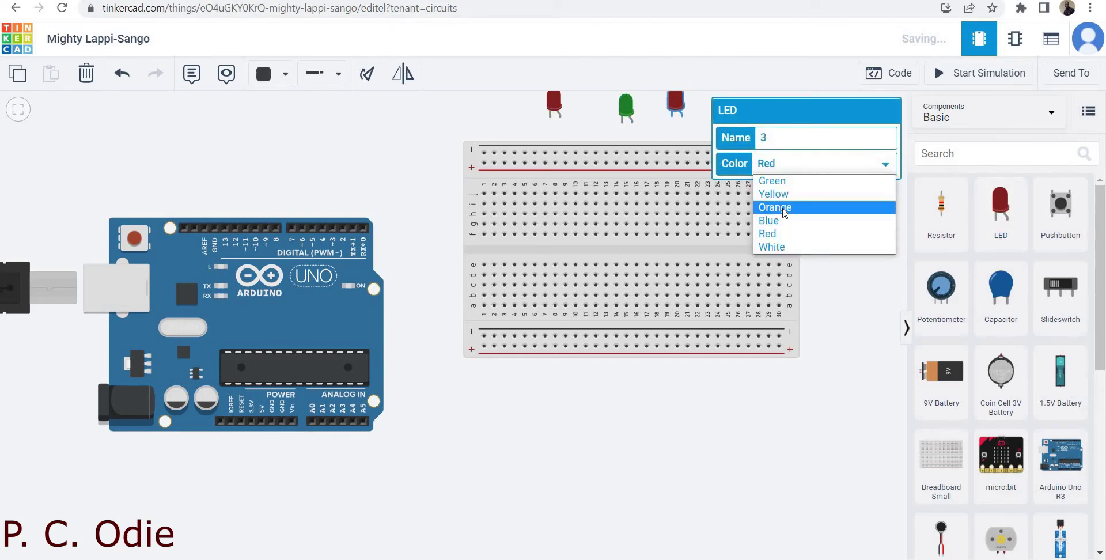
{"action": "left_click", "coordinate": [783, 211]}
{"action": "left_click", "coordinate": [796, 168]}
{"action": "left_click", "coordinate": [787, 221]}
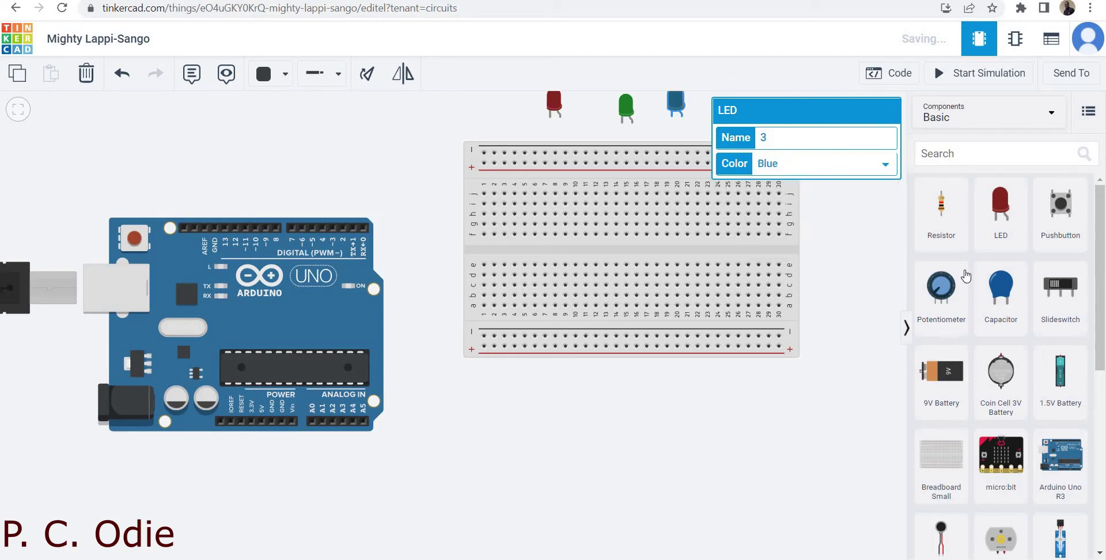
{"action": "left_click_drag", "start_coordinate": [1001, 229], "coordinate": [734, 124]}
{"action": "left_click", "coordinate": [766, 166]}
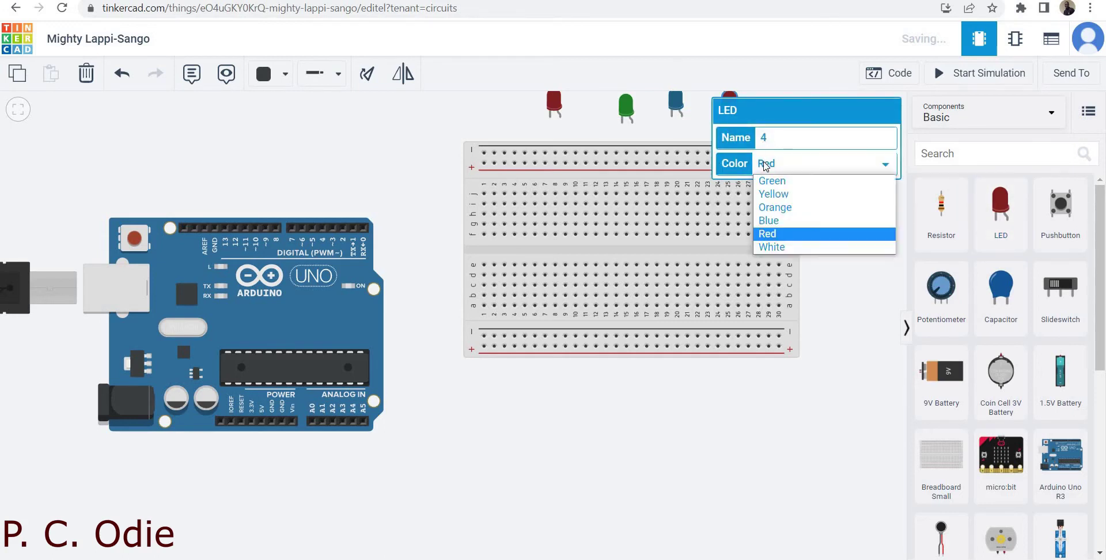
{"action": "left_click", "coordinate": [783, 248]}
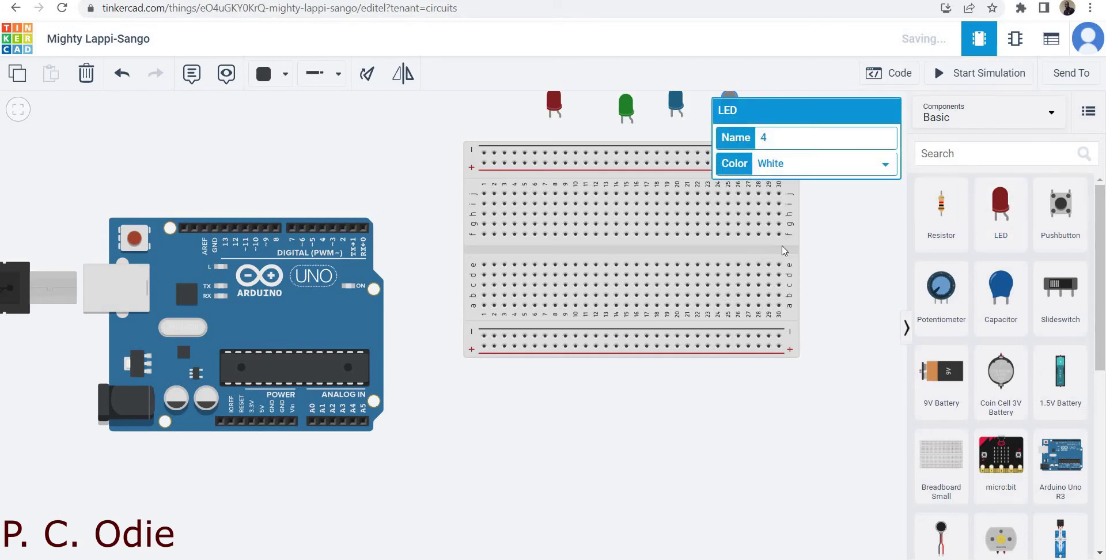
{"action": "left_click", "coordinate": [828, 243]}
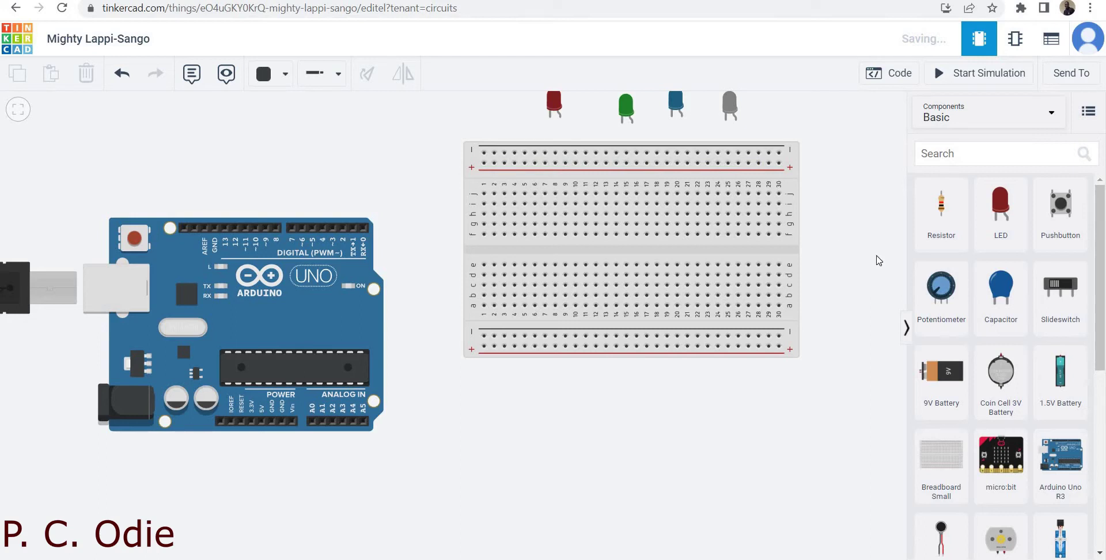
Step: Drop a resistor to the right of the breadboard and check its properties
{"action": "left_click_drag", "start_coordinate": [941, 234], "coordinate": [827, 181]}
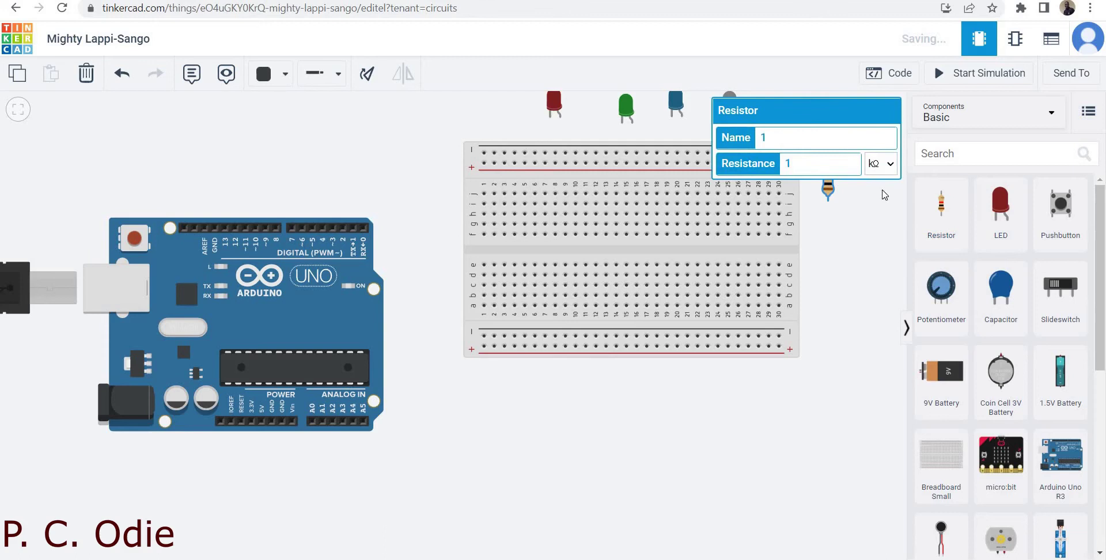
{"action": "left_click", "coordinate": [880, 254]}
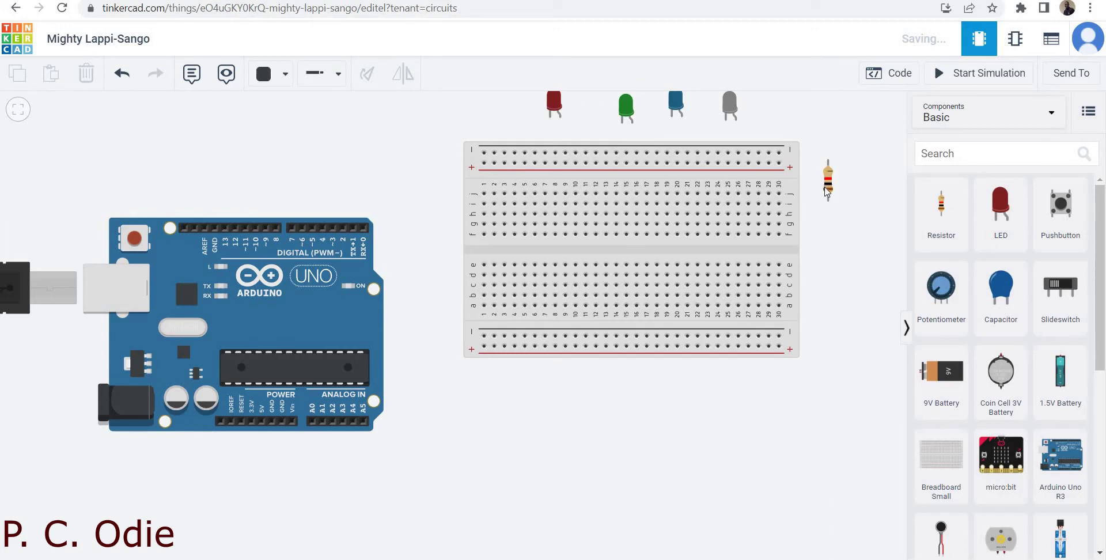
{"action": "left_click", "coordinate": [827, 186]}
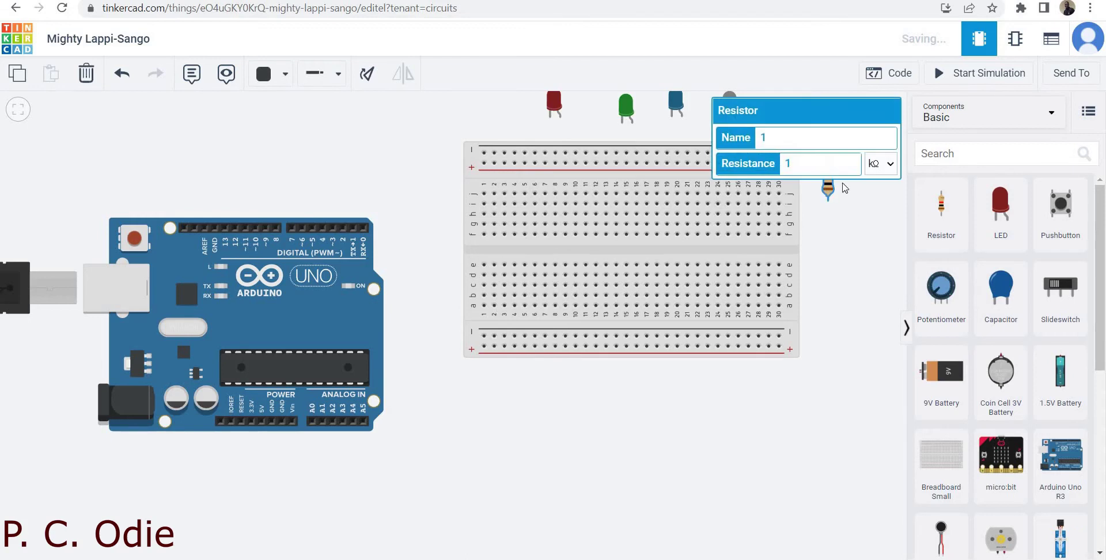
{"action": "left_click", "coordinate": [858, 211]}
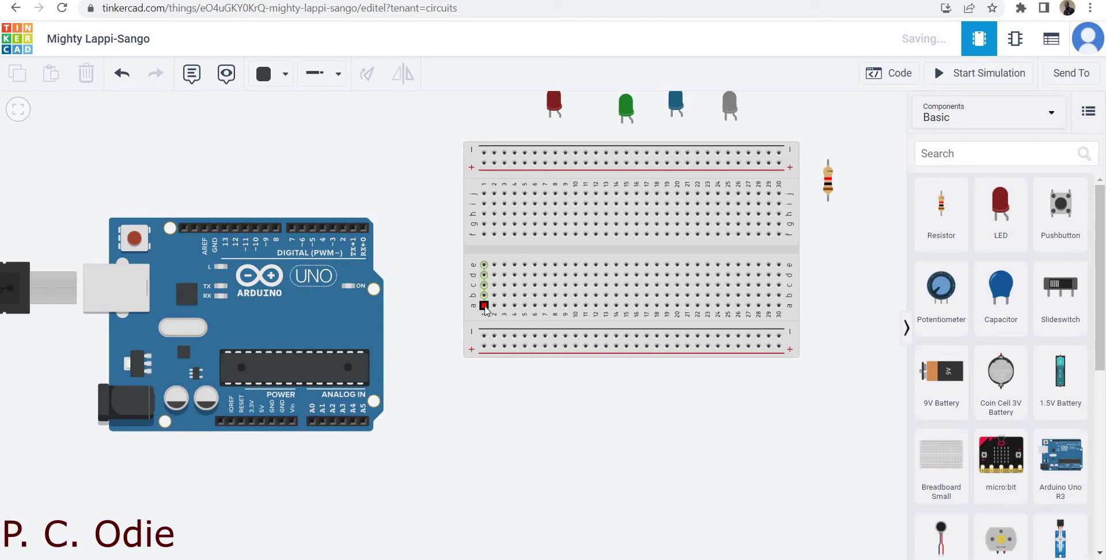
Step: Cancel the stray wire started from breadboard hole a1 with Undo
{"action": "left_click", "coordinate": [484, 306]}
{"action": "left_click", "coordinate": [484, 264]}
{"action": "left_click", "coordinate": [122, 84]}
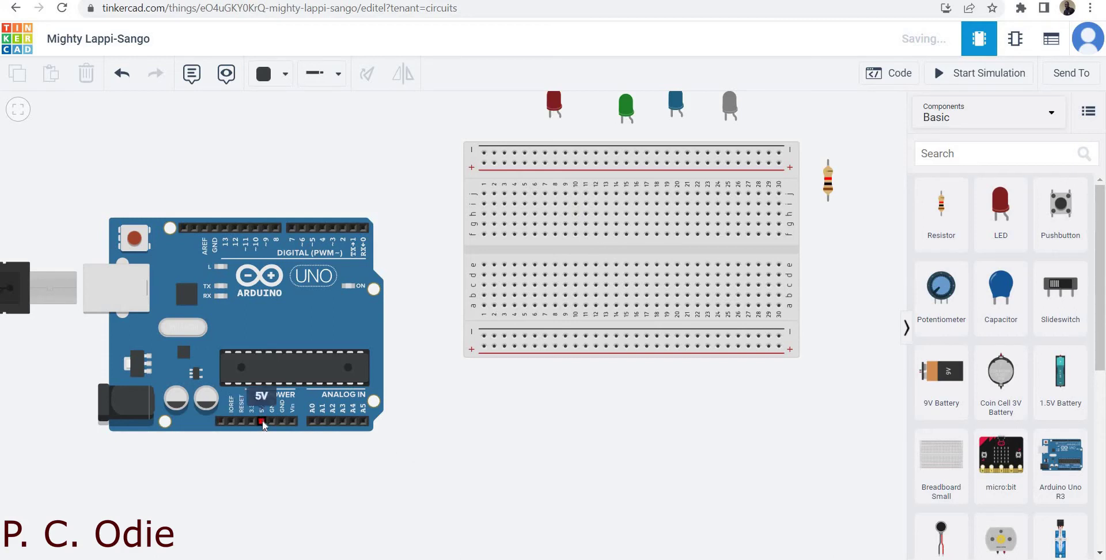
Step: Wire the Arduino's 5V pin to the breadboard's bottom + rail with a bend
{"action": "left_click", "coordinate": [261, 476]}
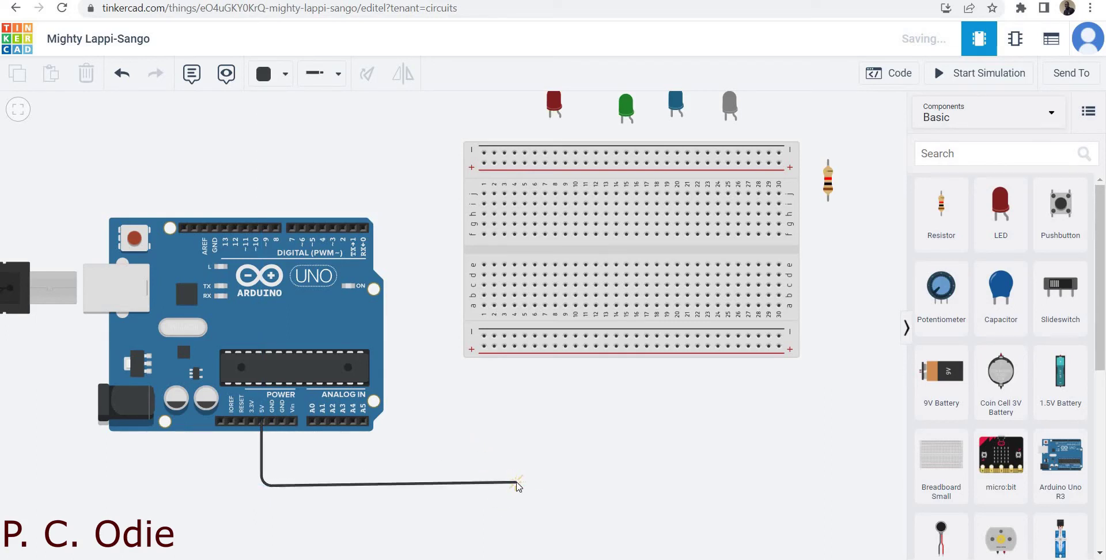
{"action": "left_click", "coordinate": [517, 484]}
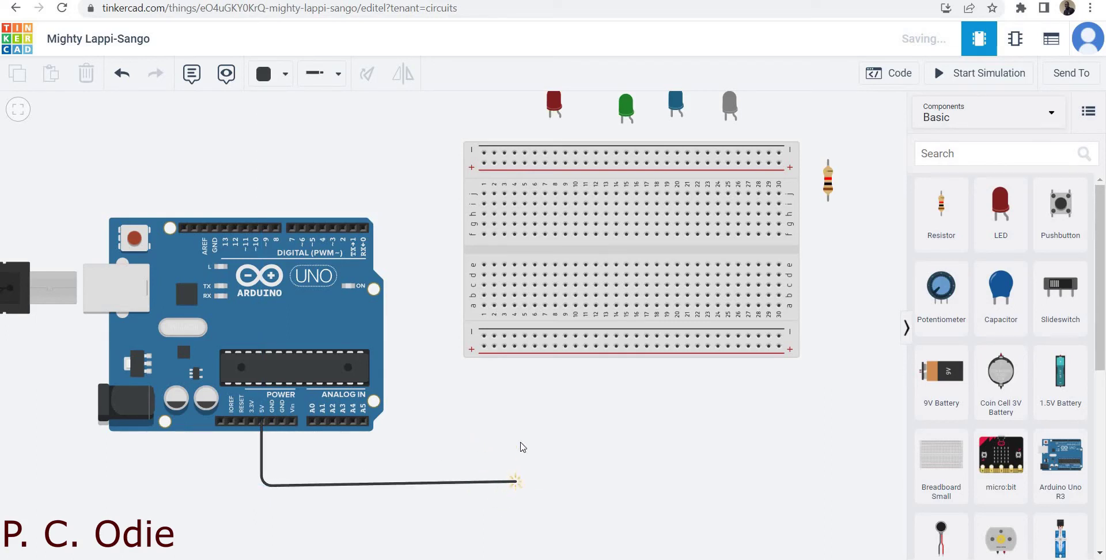
{"action": "left_click", "coordinate": [515, 347]}
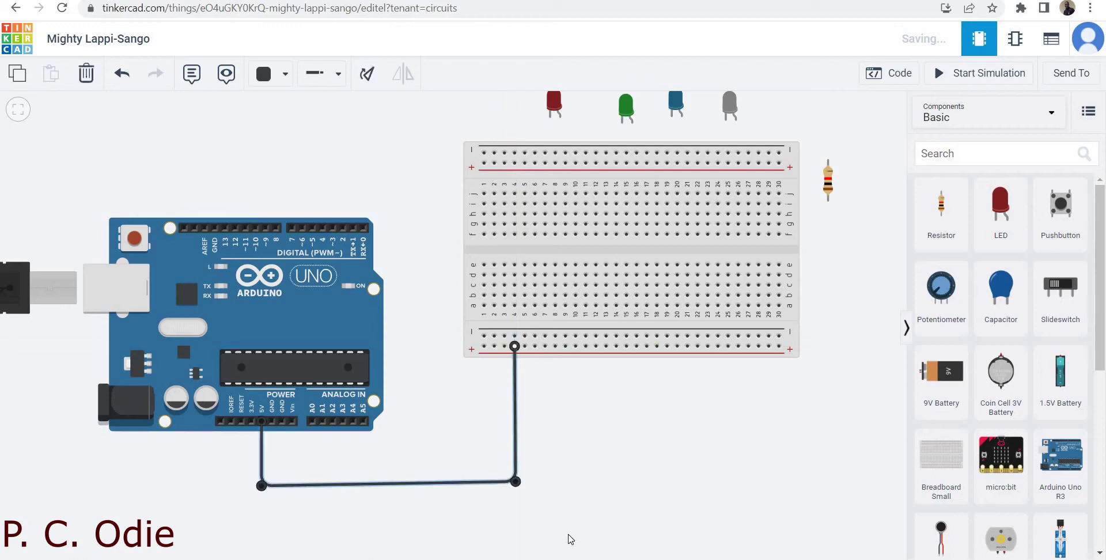
{"action": "left_click", "coordinate": [564, 433]}
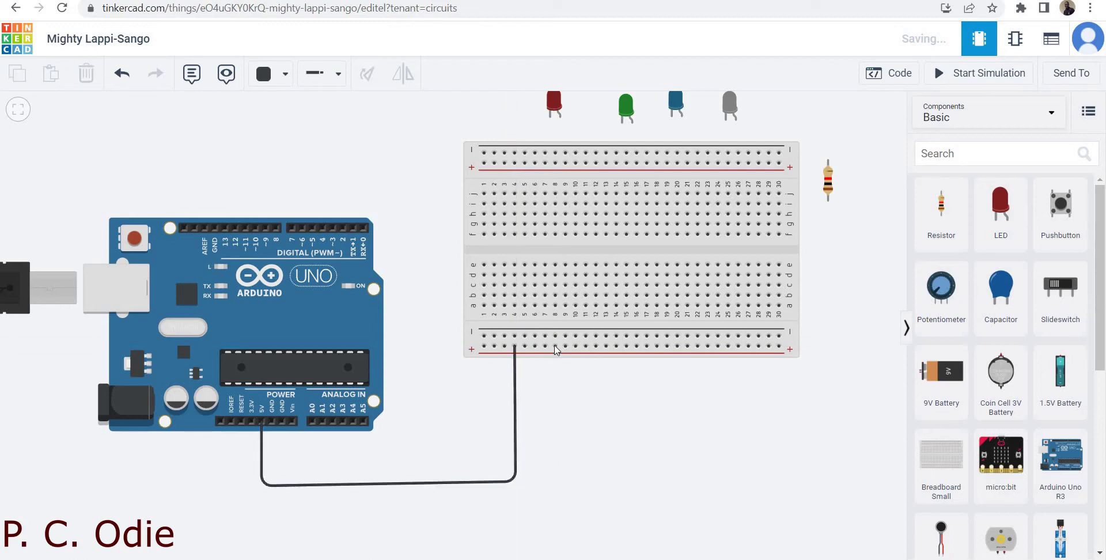
Step: Wire GND to the bottom − rail and straighten both wires' bends
{"action": "left_click", "coordinate": [271, 421]}
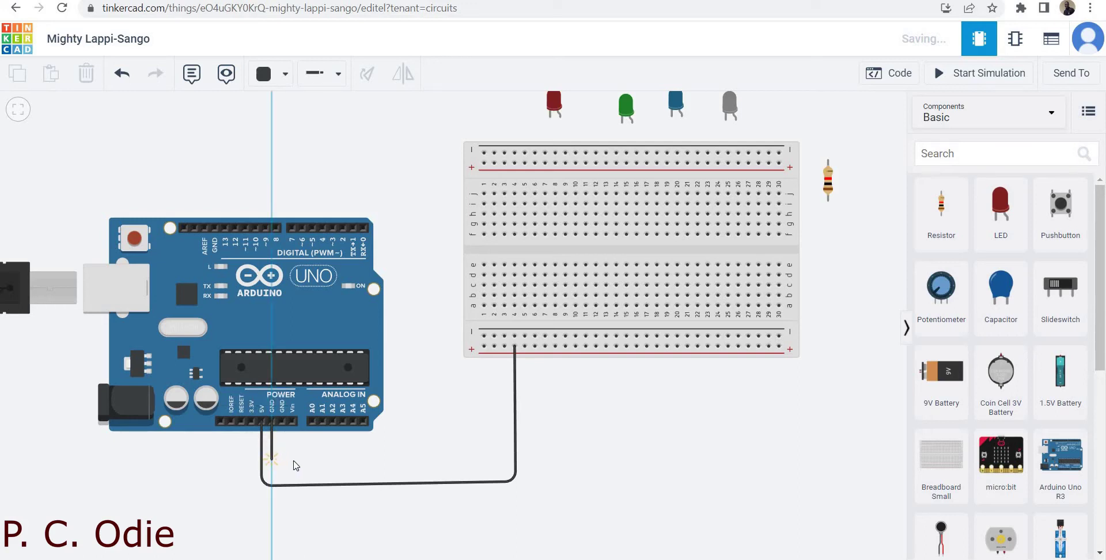
{"action": "left_click", "coordinate": [271, 455]}
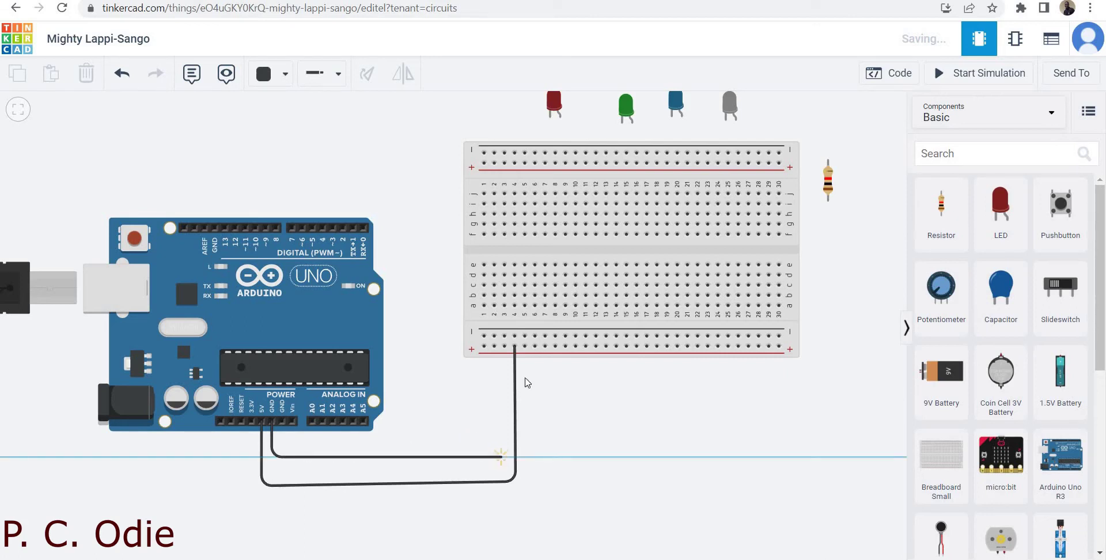
{"action": "left_click", "coordinate": [506, 337]}
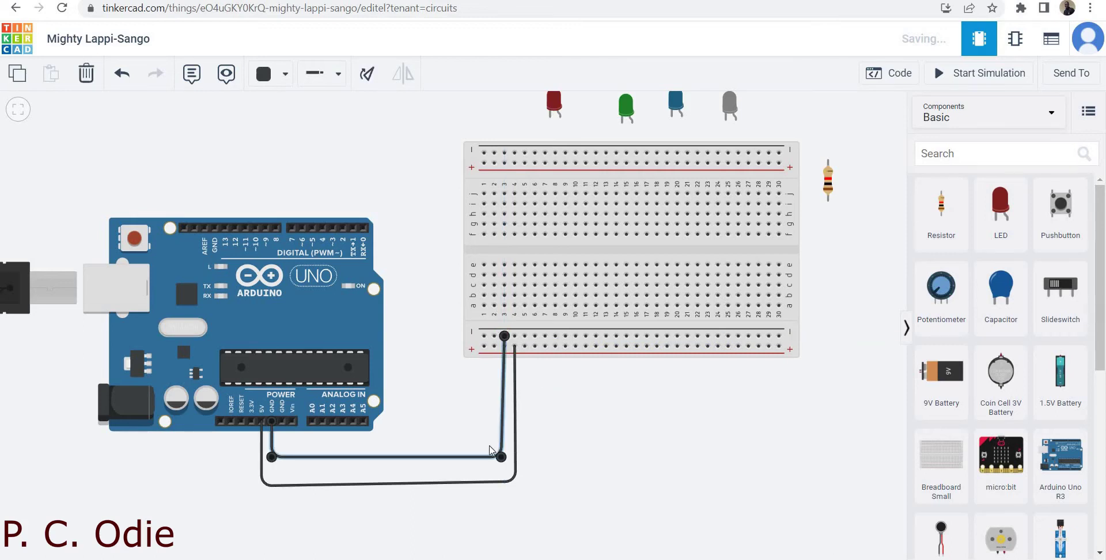
{"action": "left_click_drag", "start_coordinate": [502, 459], "coordinate": [501, 458]}
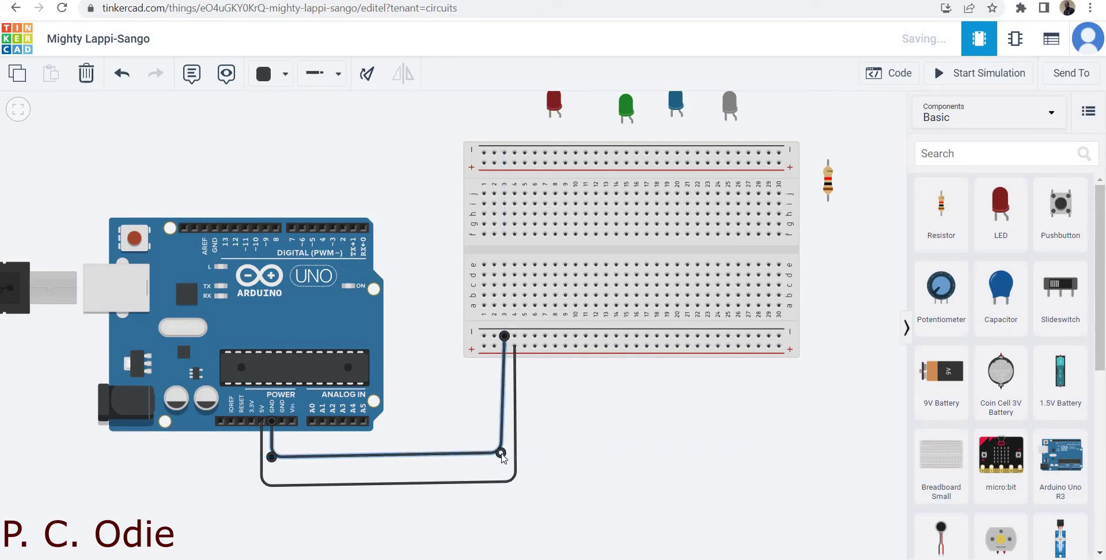
{"action": "left_click", "coordinate": [504, 483]}
{"action": "left_click_drag", "start_coordinate": [516, 482], "coordinate": [514, 486]}
{"action": "left_click", "coordinate": [586, 441]}
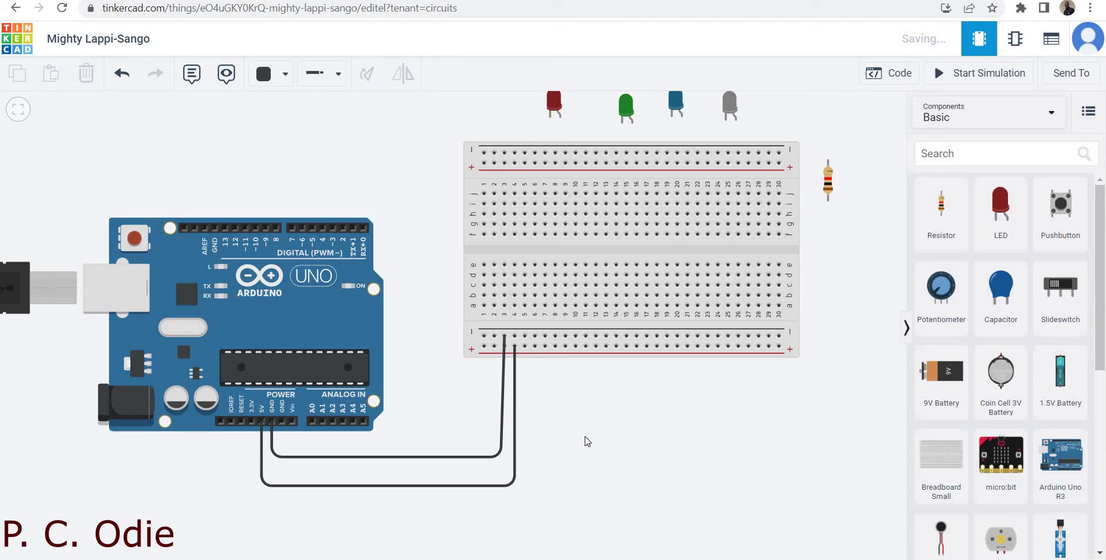
{"action": "left_click", "coordinate": [386, 485]}
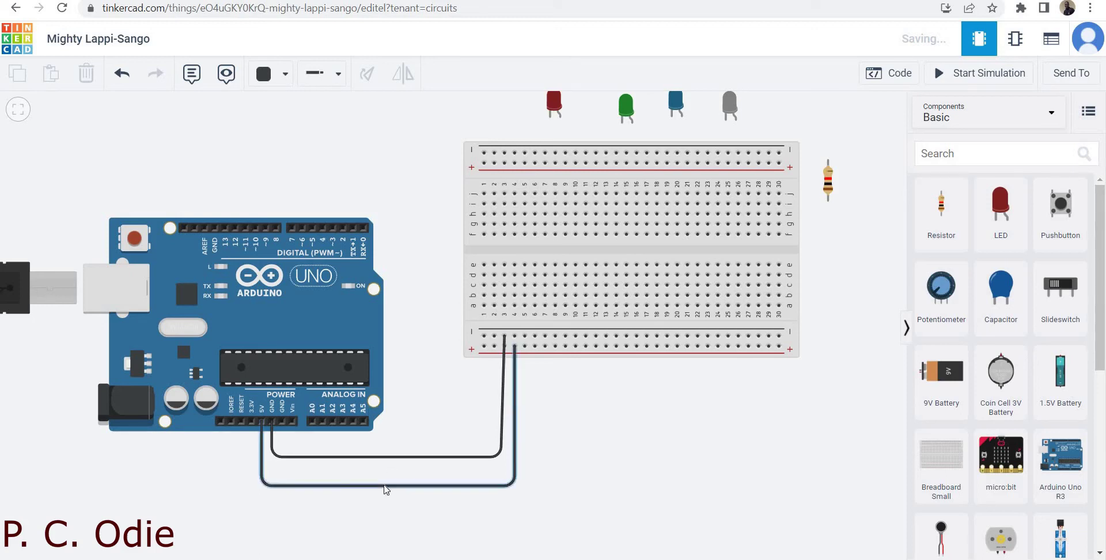
Step: Make the 5V wire red
{"action": "left_click", "coordinate": [278, 74]}
{"action": "left_click", "coordinate": [286, 145]}
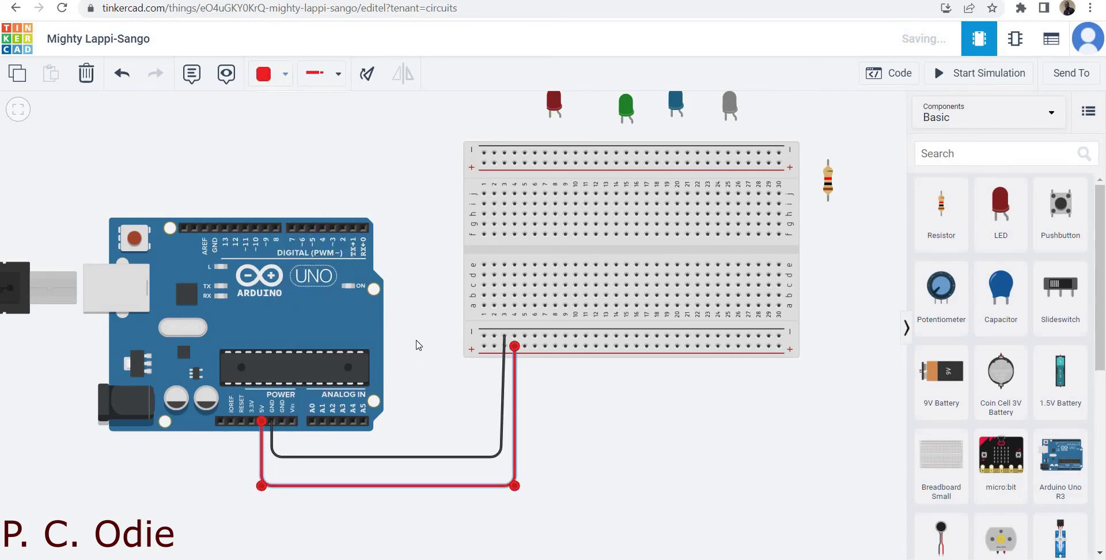
{"action": "left_click", "coordinate": [432, 254]}
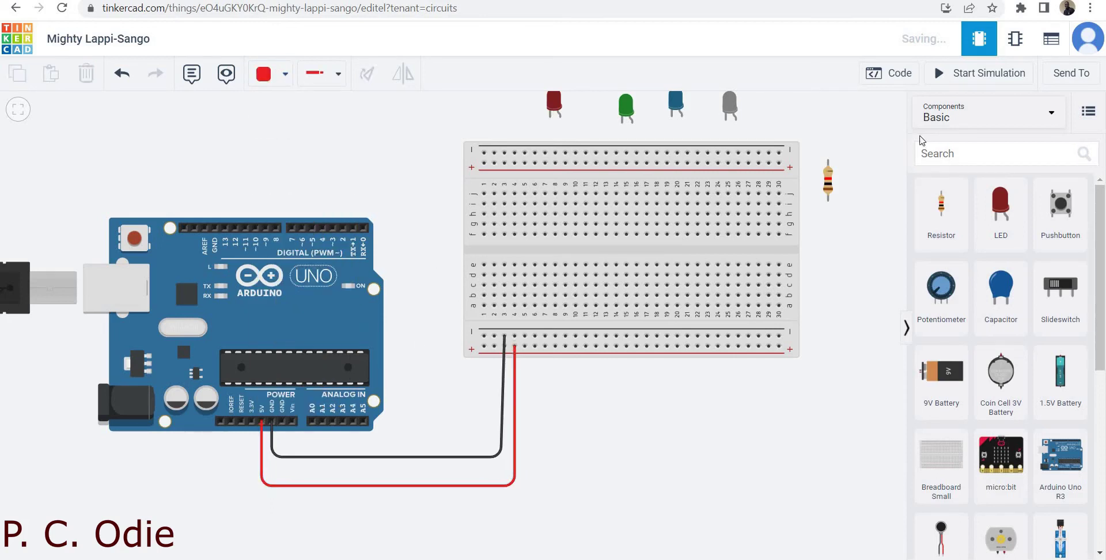
Step: Seat the resistor horizontally on the breadboard at column 17
{"action": "left_click_drag", "start_coordinate": [828, 180], "coordinate": [728, 253]}
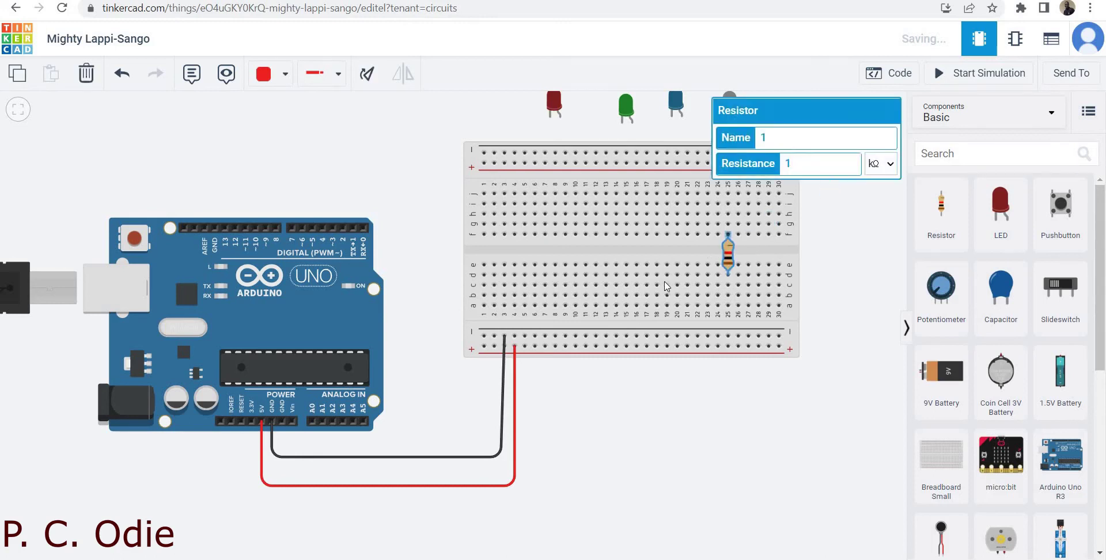
{"action": "left_click_drag", "start_coordinate": [666, 286], "coordinate": [649, 300]}
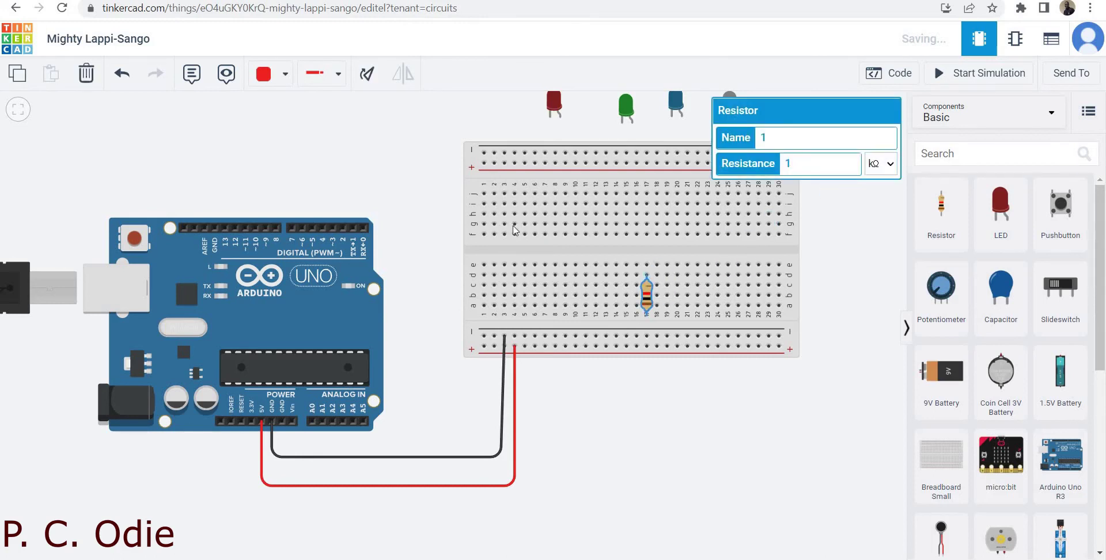
{"action": "left_click", "coordinate": [366, 79]}
{"action": "left_click", "coordinate": [365, 79]}
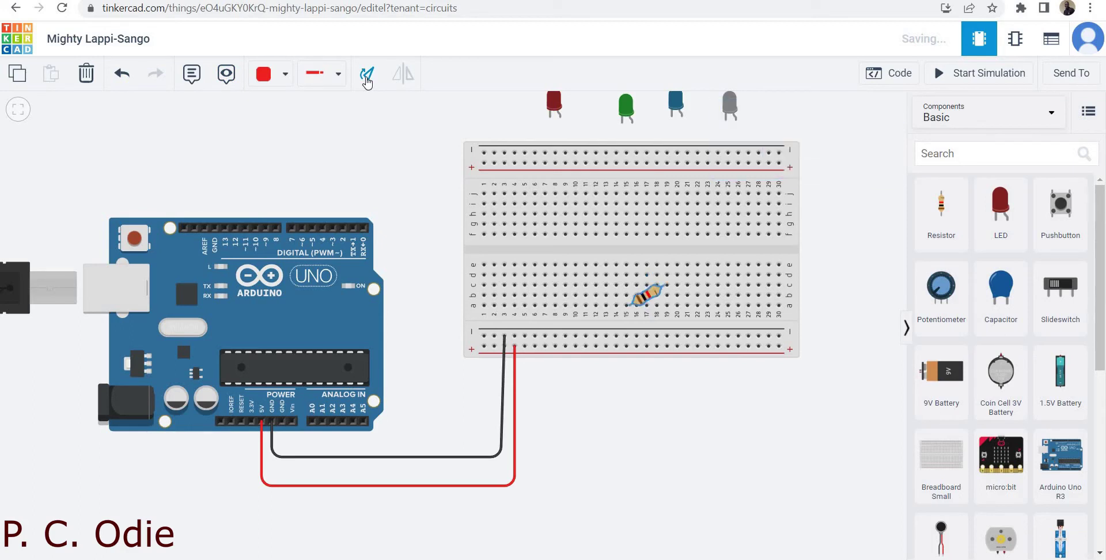
{"action": "left_click", "coordinate": [366, 80]}
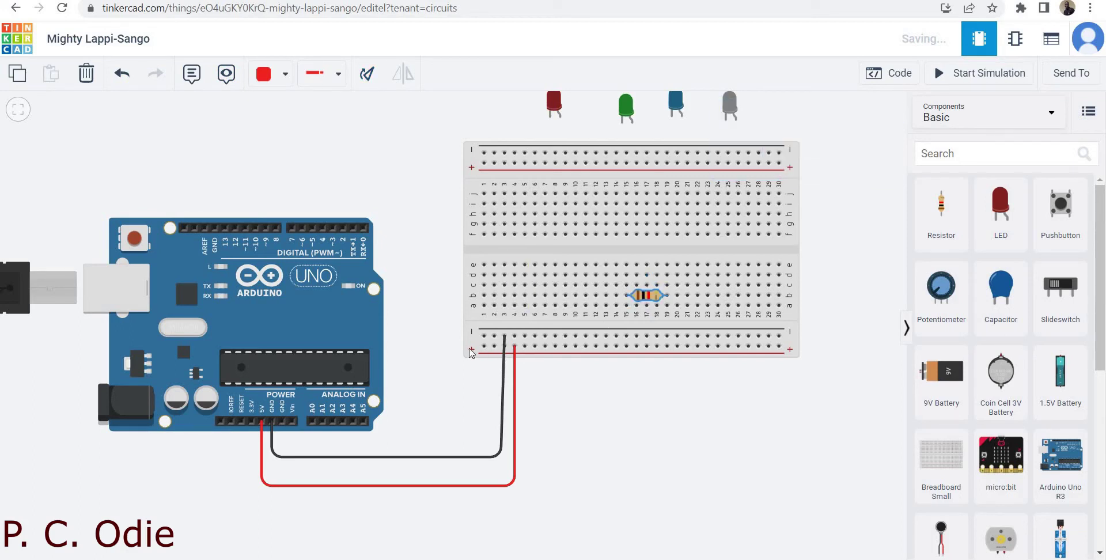
Step: Run a red wire from the + rail to row a, column 19
{"action": "left_click", "coordinate": [667, 347]}
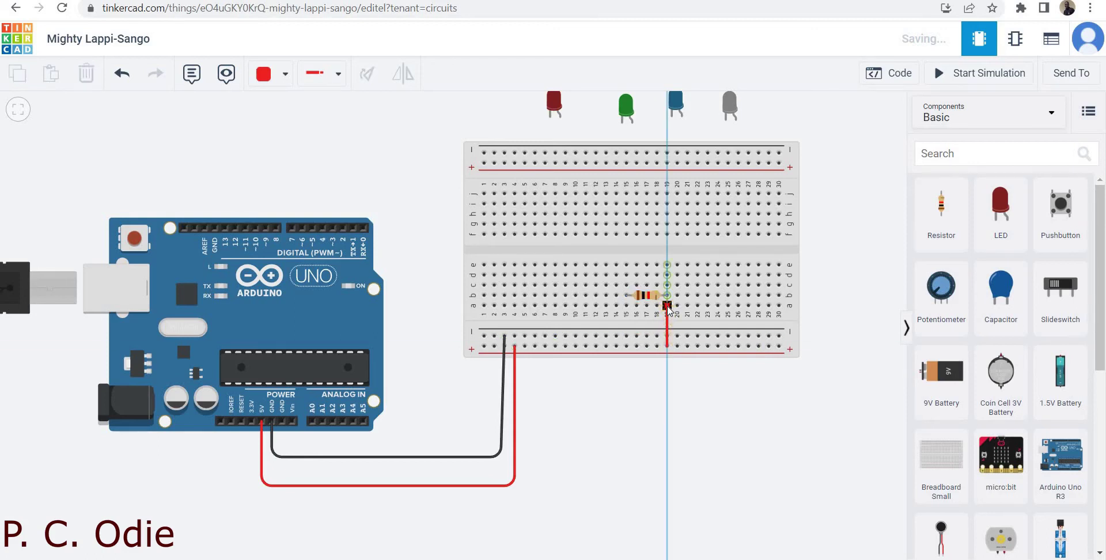
{"action": "left_click", "coordinate": [668, 307]}
{"action": "left_click", "coordinate": [840, 276]}
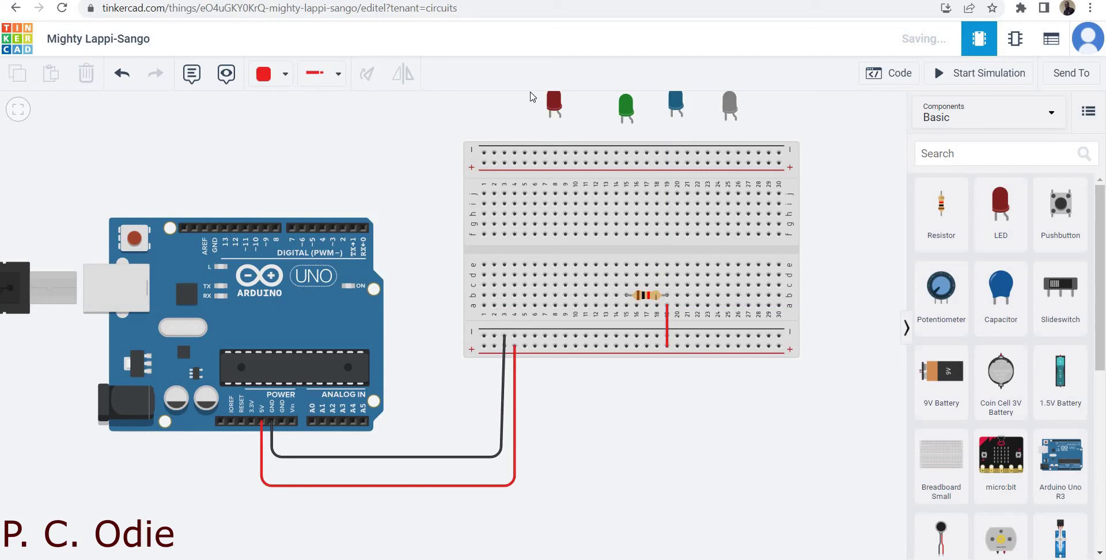
Step: Place the red and green LEDs side by side in the breadboard's upper half
{"action": "left_click_drag", "start_coordinate": [559, 105], "coordinate": [542, 208]}
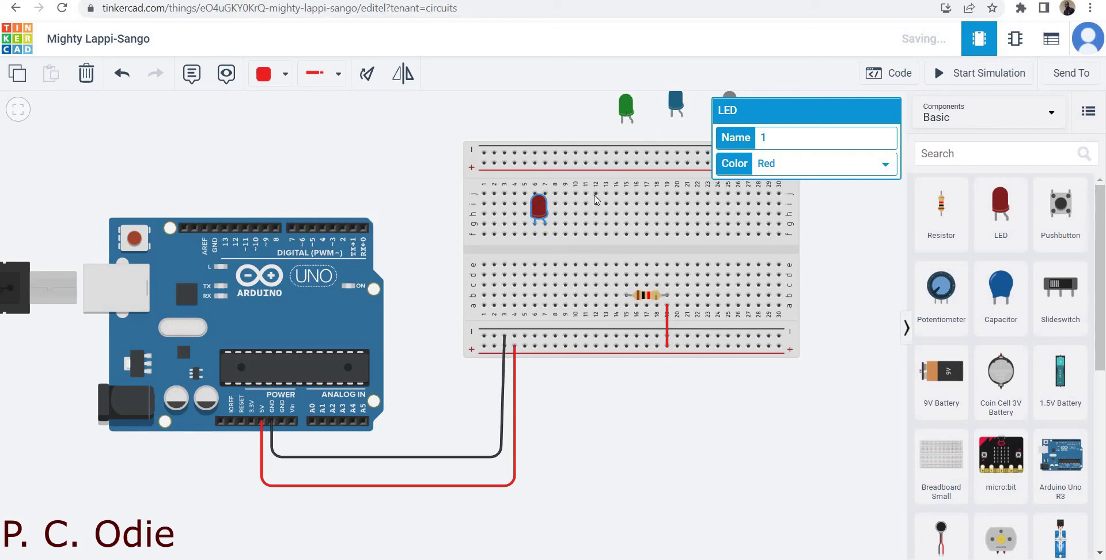
{"action": "left_click_drag", "start_coordinate": [626, 107], "coordinate": [581, 215]}
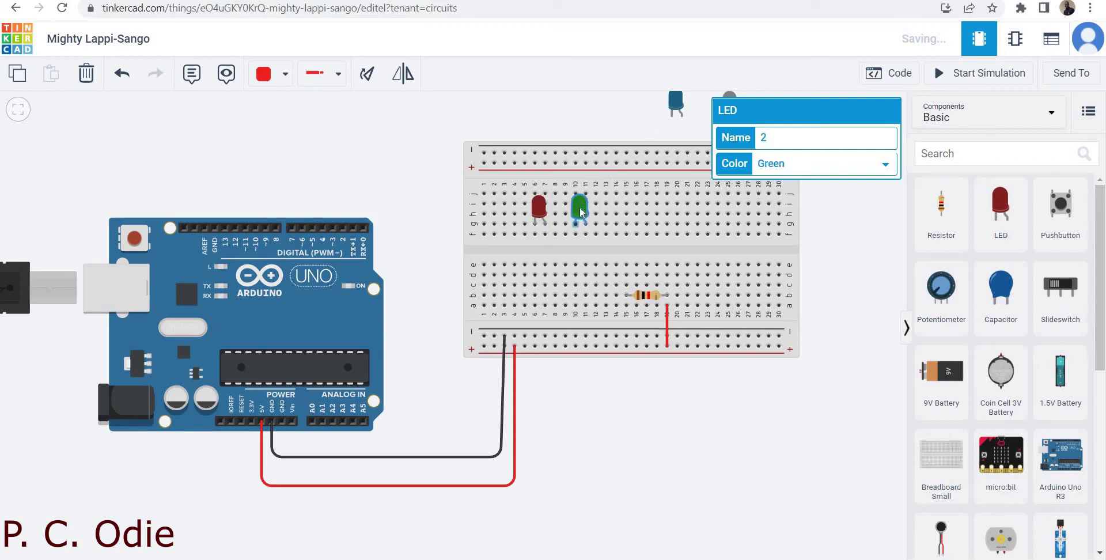
{"action": "left_click", "coordinate": [624, 113]}
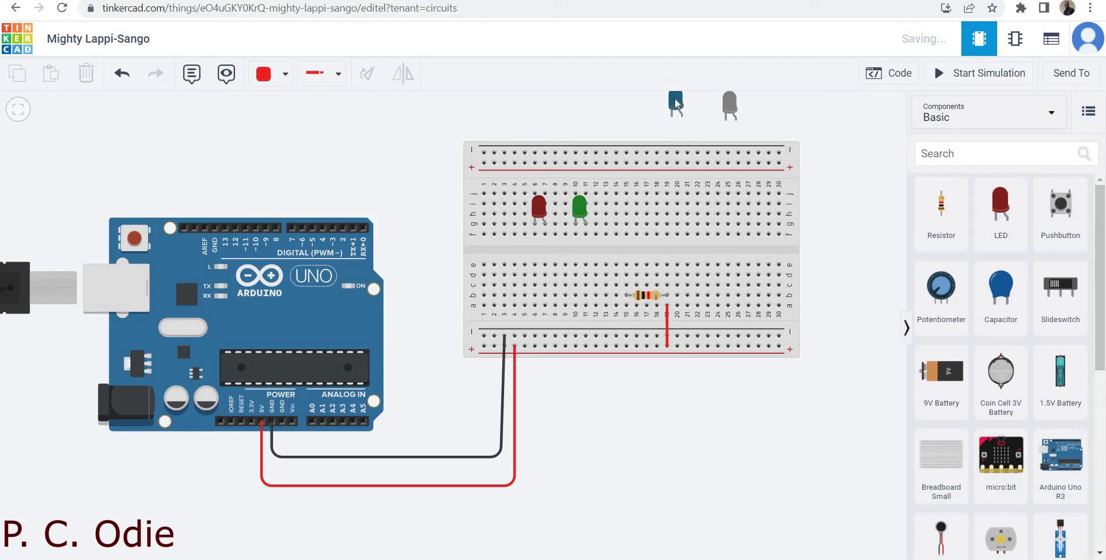
Step: Seat the blue LED near column 4 and the white LED at column 10 in the lower half
{"action": "left_click_drag", "start_coordinate": [675, 104], "coordinate": [589, 199]}
{"action": "left_click_drag", "start_coordinate": [520, 294], "coordinate": [538, 280]}
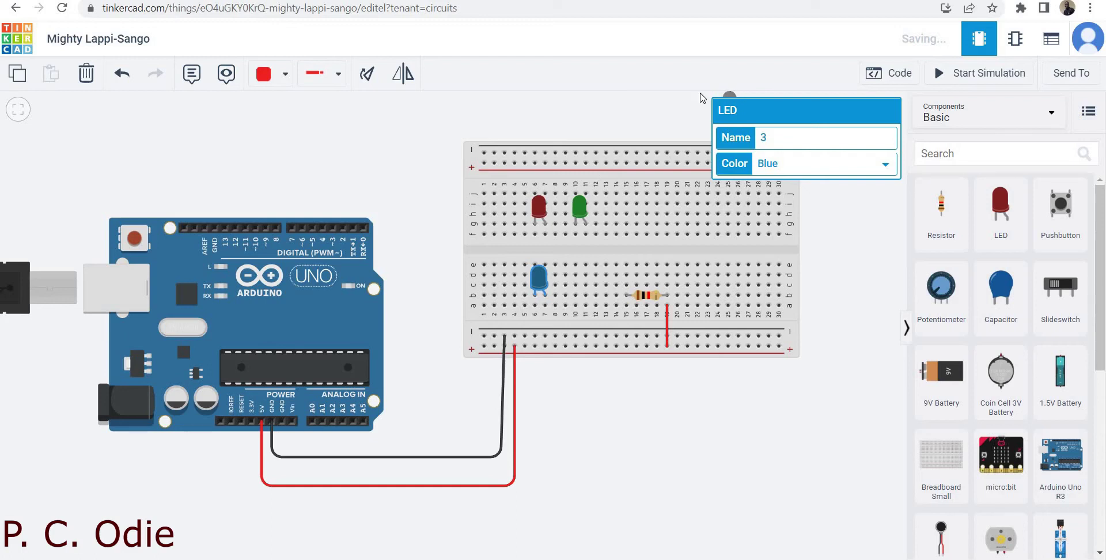
{"action": "left_click_drag", "start_coordinate": [703, 98], "coordinate": [585, 262]}
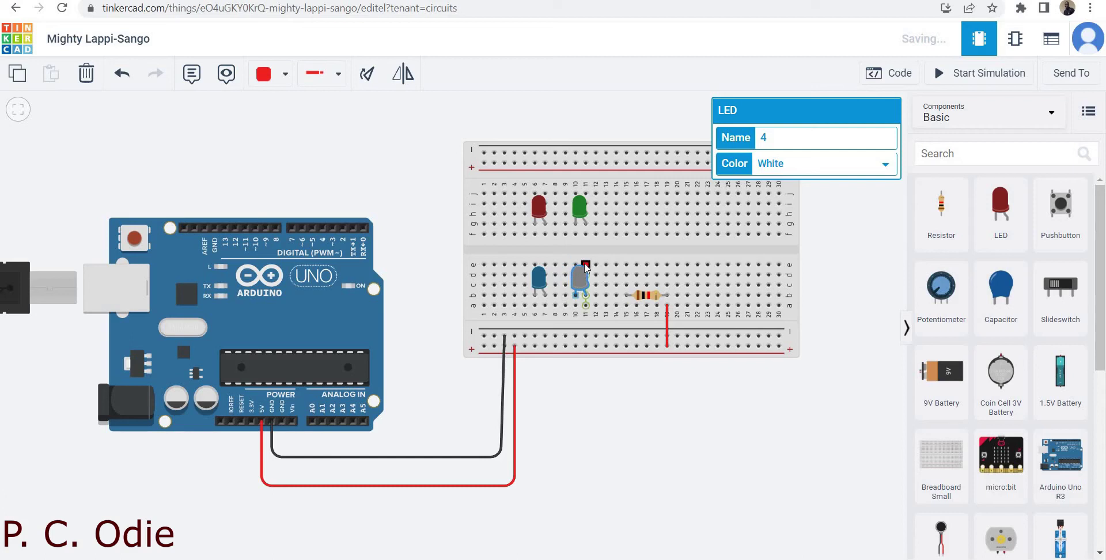
{"action": "left_click", "coordinate": [393, 153]}
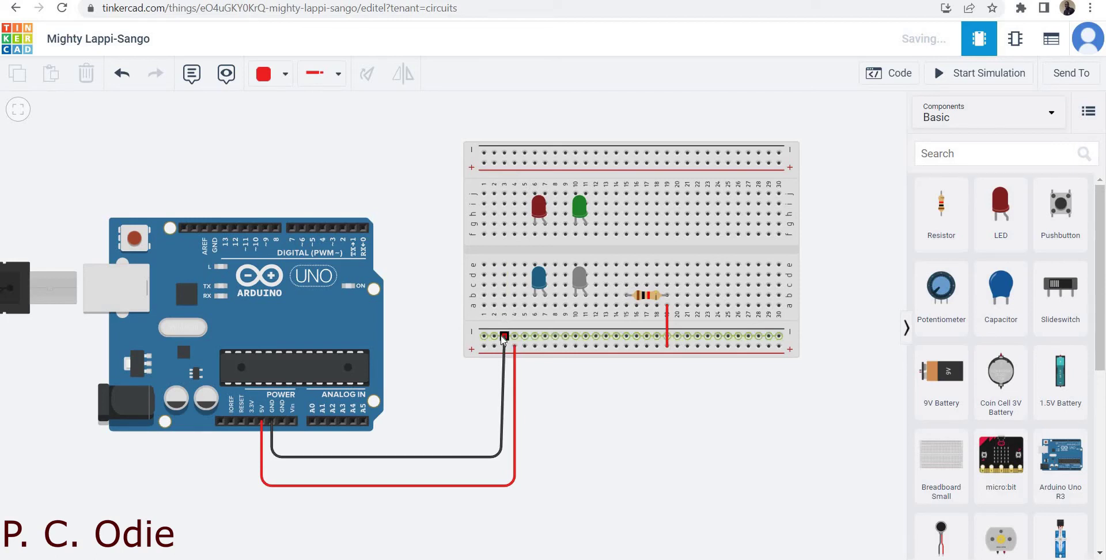
{"action": "left_click_drag", "start_coordinate": [504, 336], "coordinate": [528, 310]}
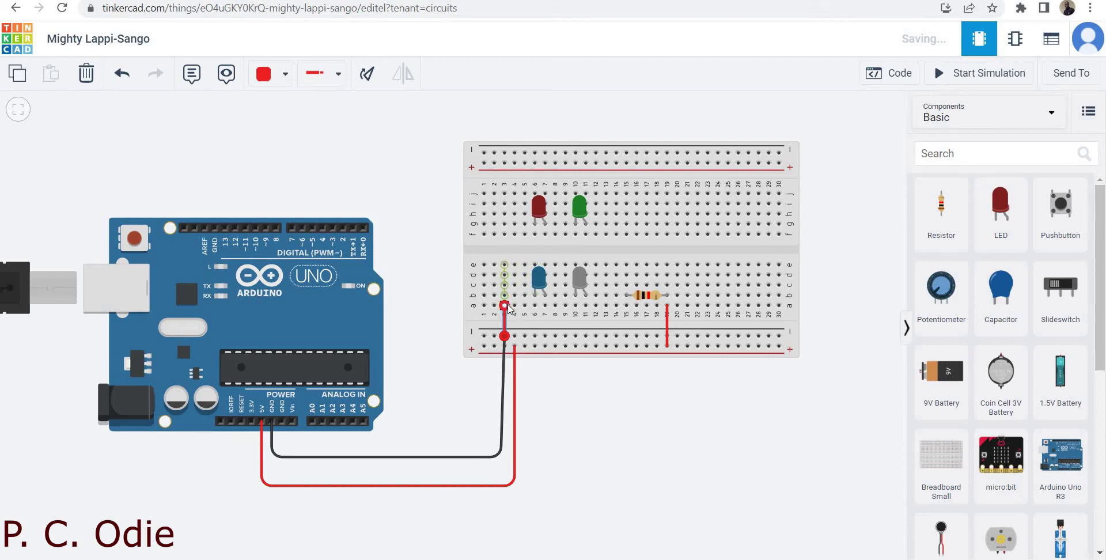
{"action": "left_click_drag", "start_coordinate": [507, 307], "coordinate": [535, 307]}
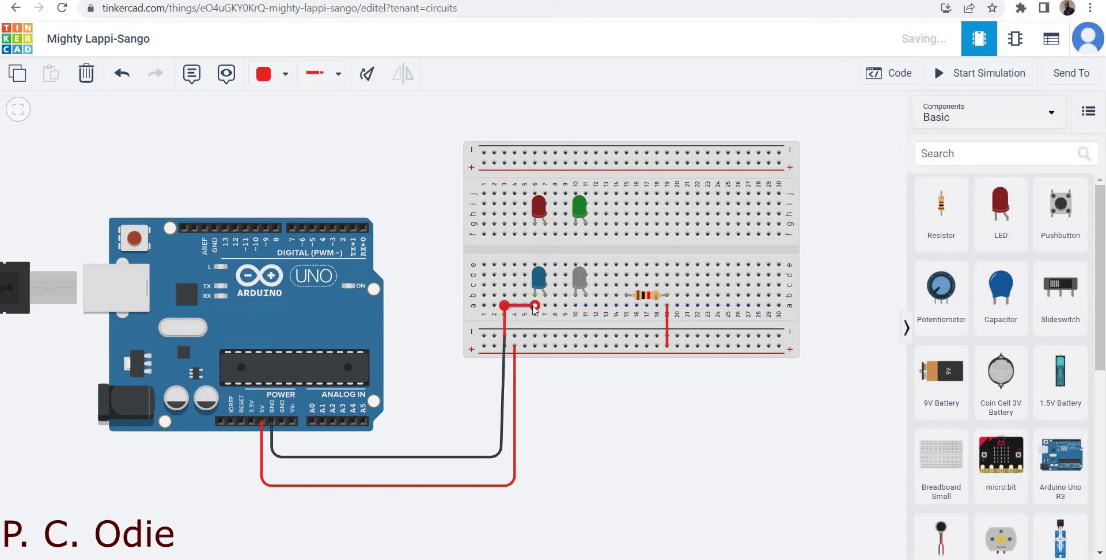
{"action": "left_click", "coordinate": [285, 74]}
{"action": "left_click", "coordinate": [302, 121]}
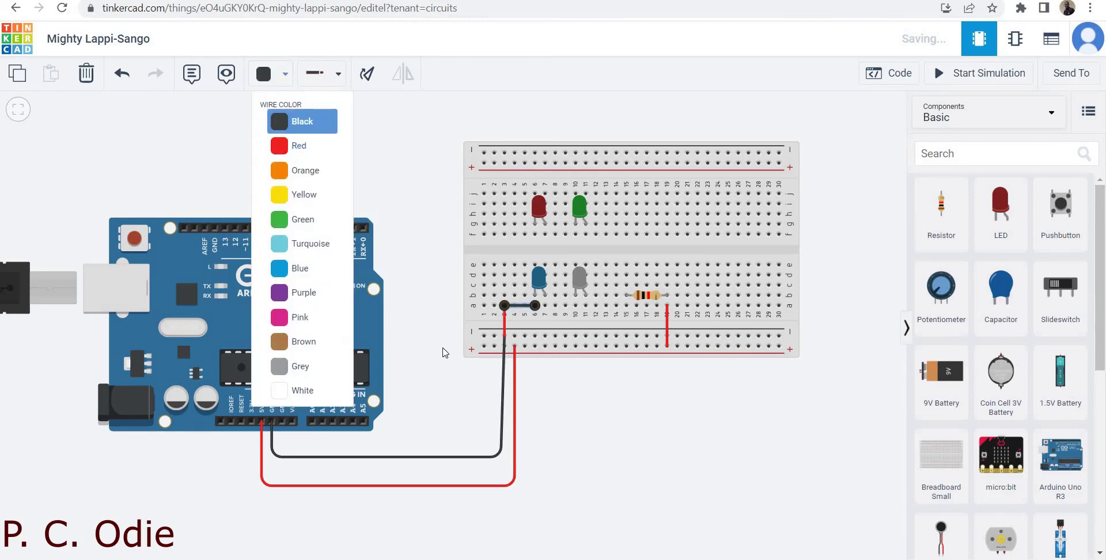
{"action": "left_click", "coordinate": [445, 353]}
{"action": "left_click", "coordinate": [505, 323]}
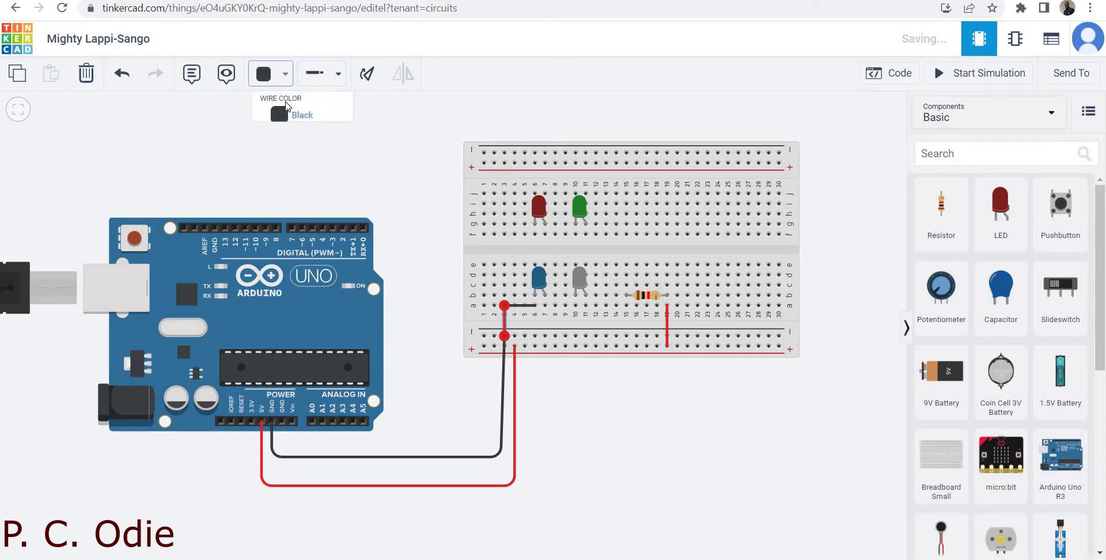
{"action": "left_click", "coordinate": [285, 74]}
{"action": "left_click", "coordinate": [299, 254]}
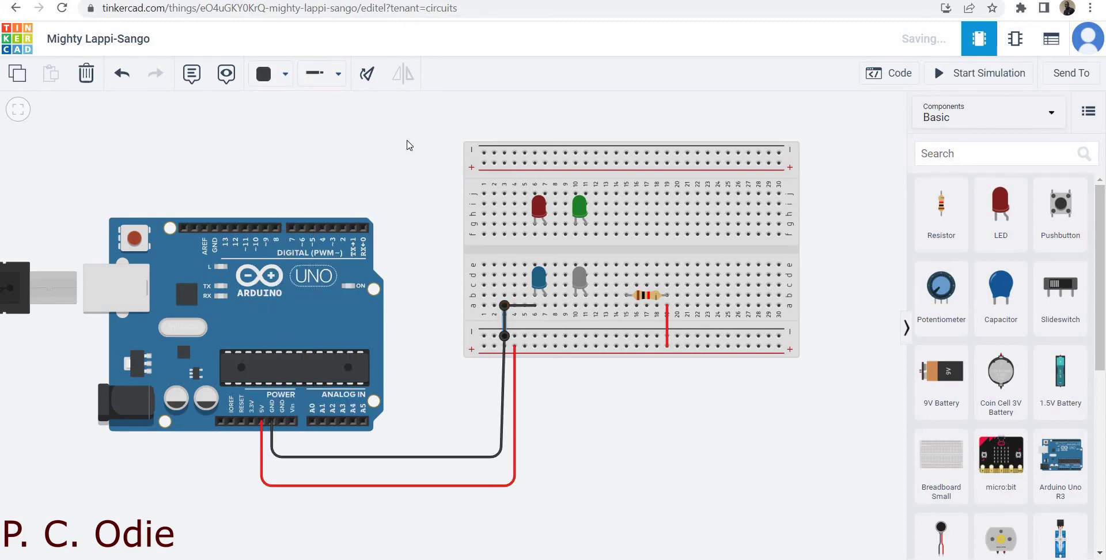
{"action": "left_click", "coordinate": [122, 73]}
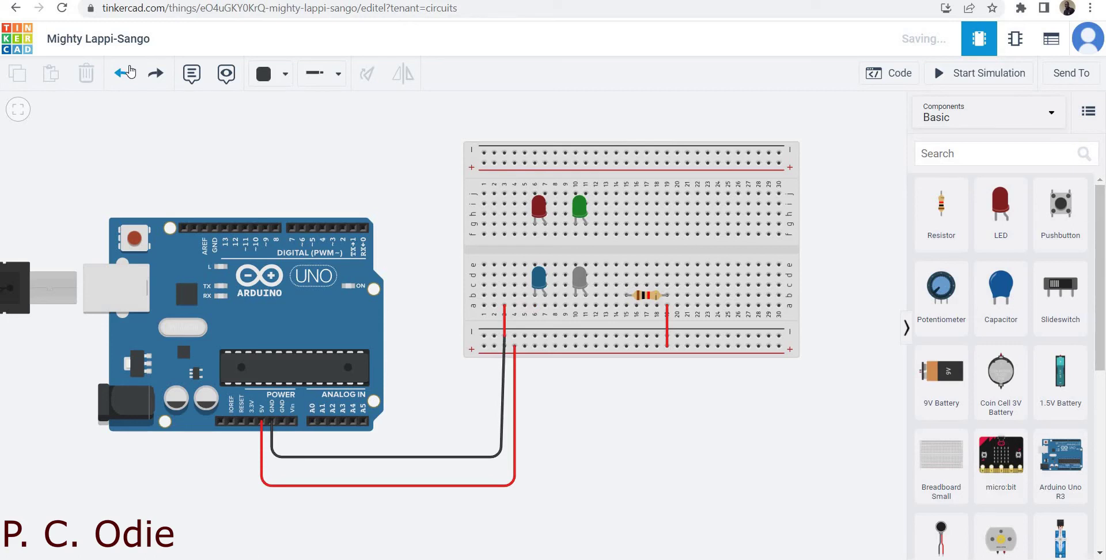
Step: Undo the short wire, then ground column 6: rail to a6, and e6 across to f6
{"action": "left_click", "coordinate": [128, 72]}
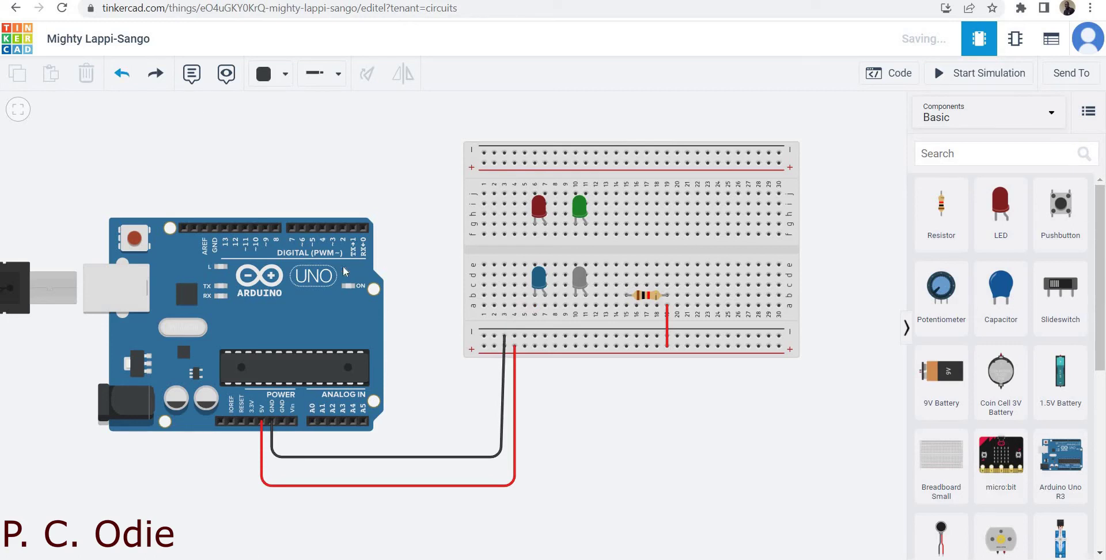
{"action": "left_click", "coordinate": [535, 336]}
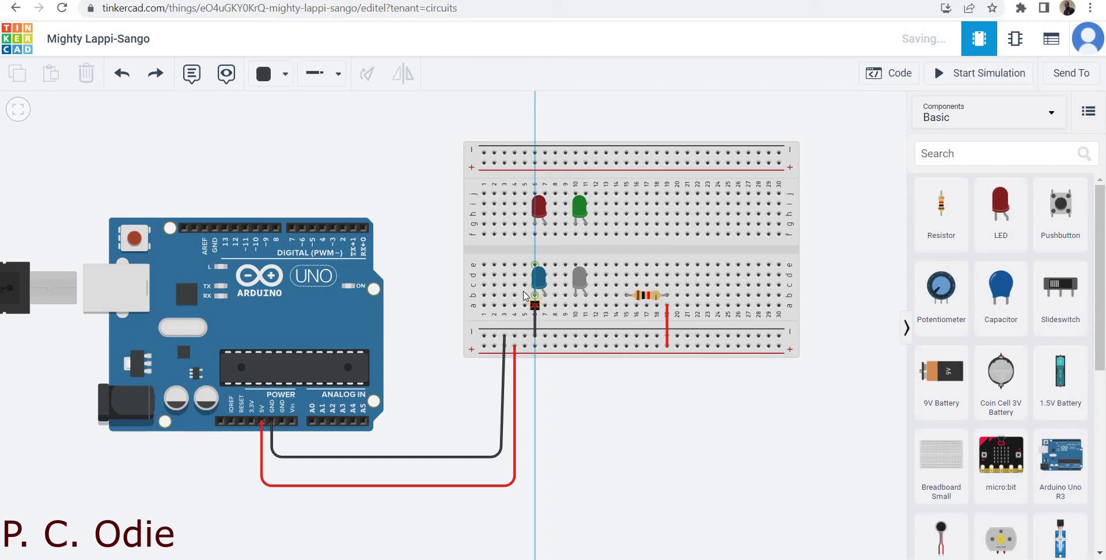
{"action": "left_click", "coordinate": [535, 306]}
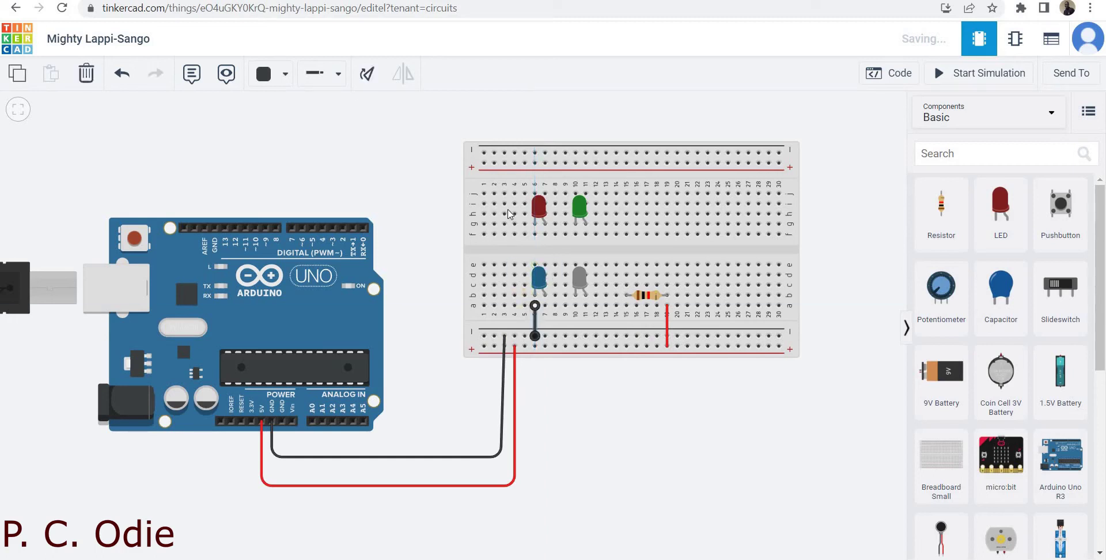
{"action": "left_click", "coordinate": [404, 178]}
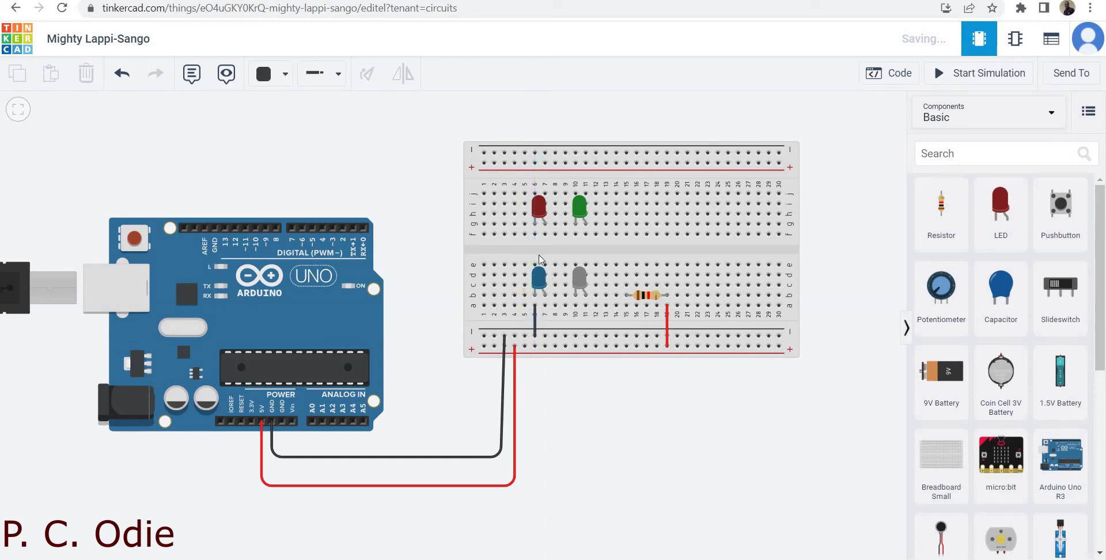
{"action": "left_click", "coordinate": [535, 264]}
{"action": "left_click", "coordinate": [536, 234]}
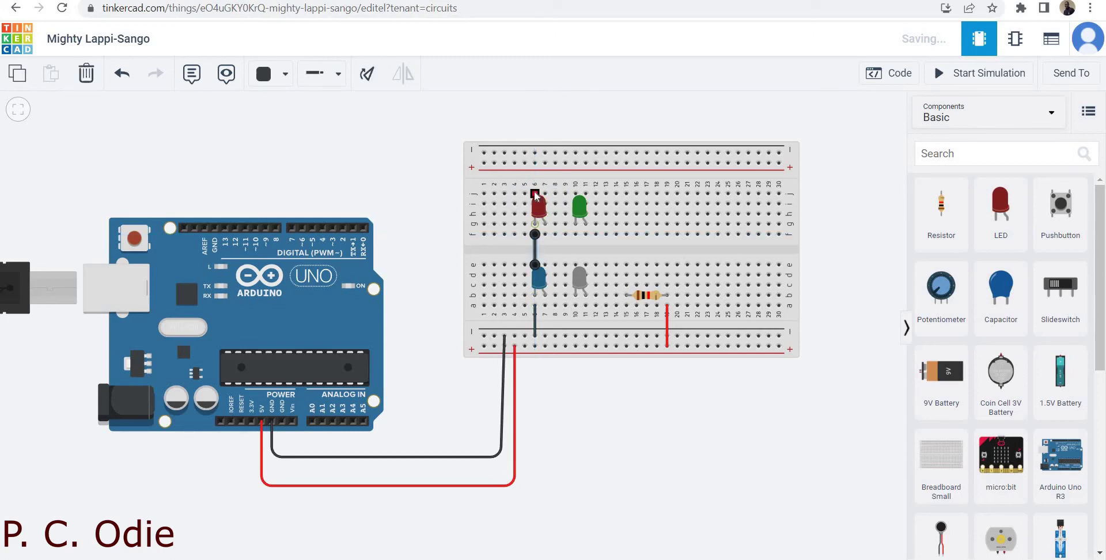
Step: Link j6 to j10 and run a ground wire from the rail to a10
{"action": "left_click", "coordinate": [534, 192]}
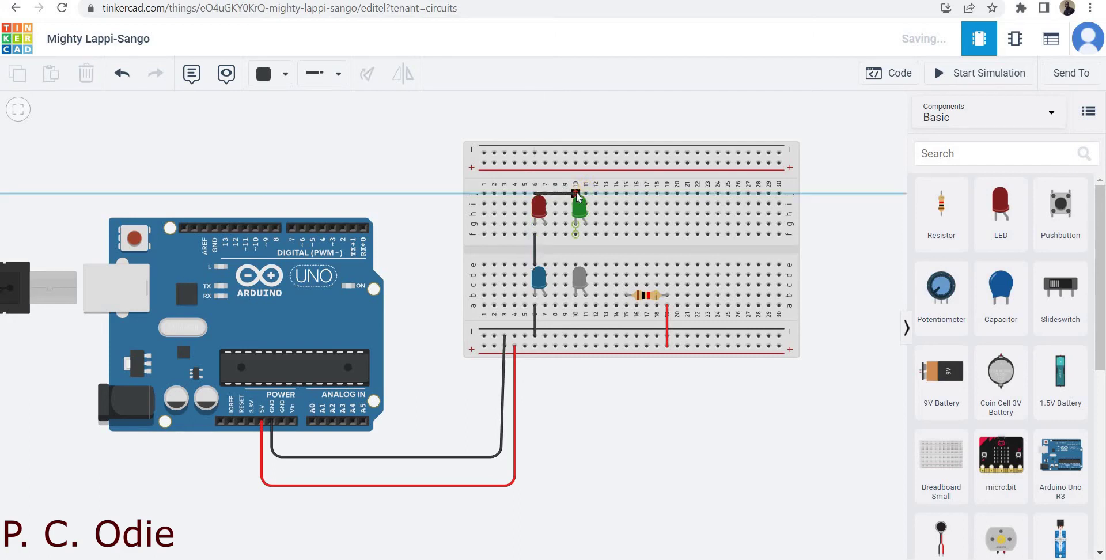
{"action": "left_click", "coordinate": [576, 193]}
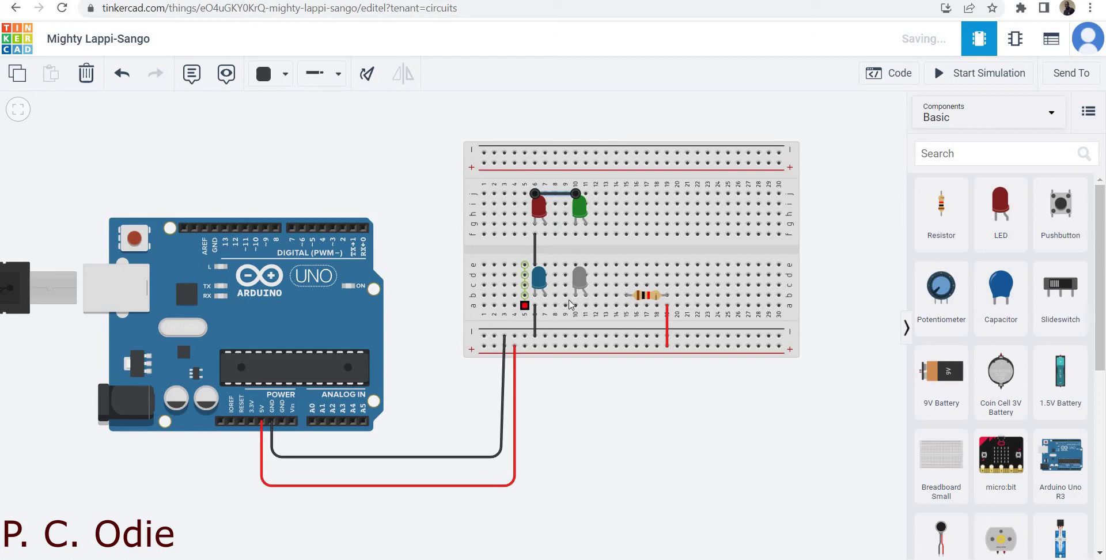
{"action": "left_click", "coordinate": [577, 337]}
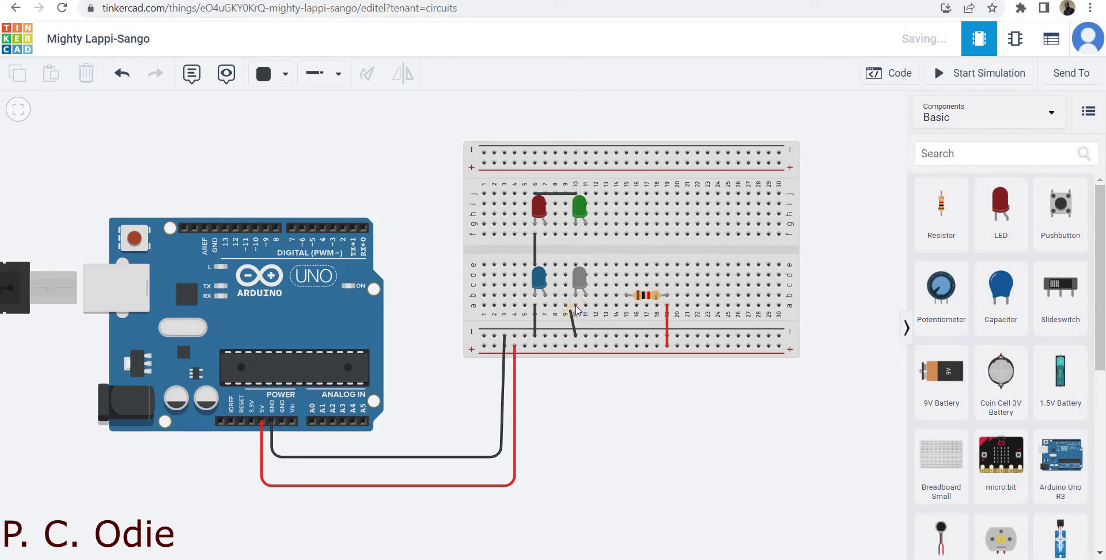
{"action": "left_click", "coordinate": [575, 305]}
Step: Draw red wires from e15 to e11 and from e11 across the gap to f11
{"action": "left_click", "coordinate": [284, 74]}
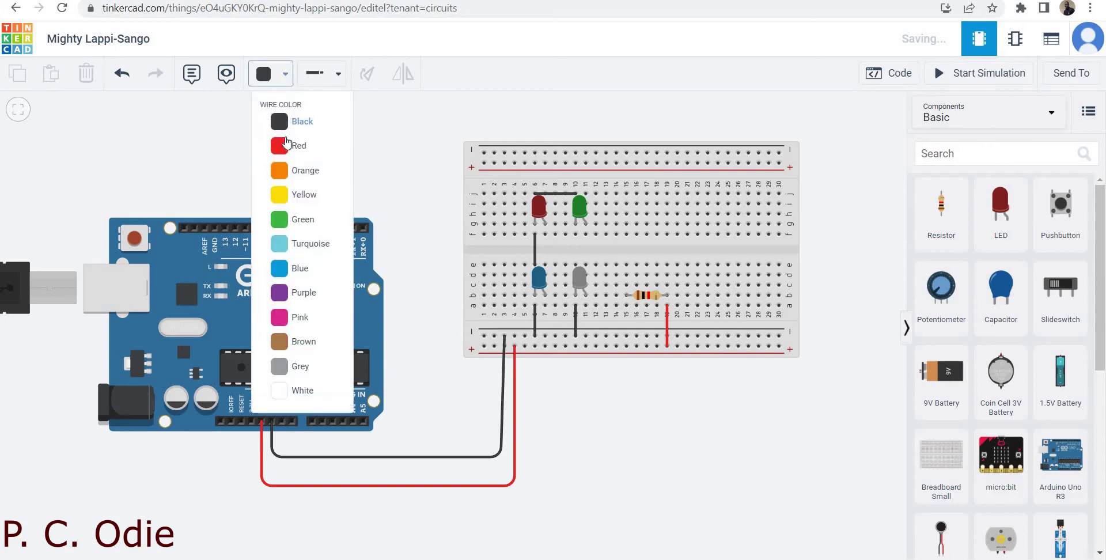
{"action": "left_click", "coordinate": [287, 144]}
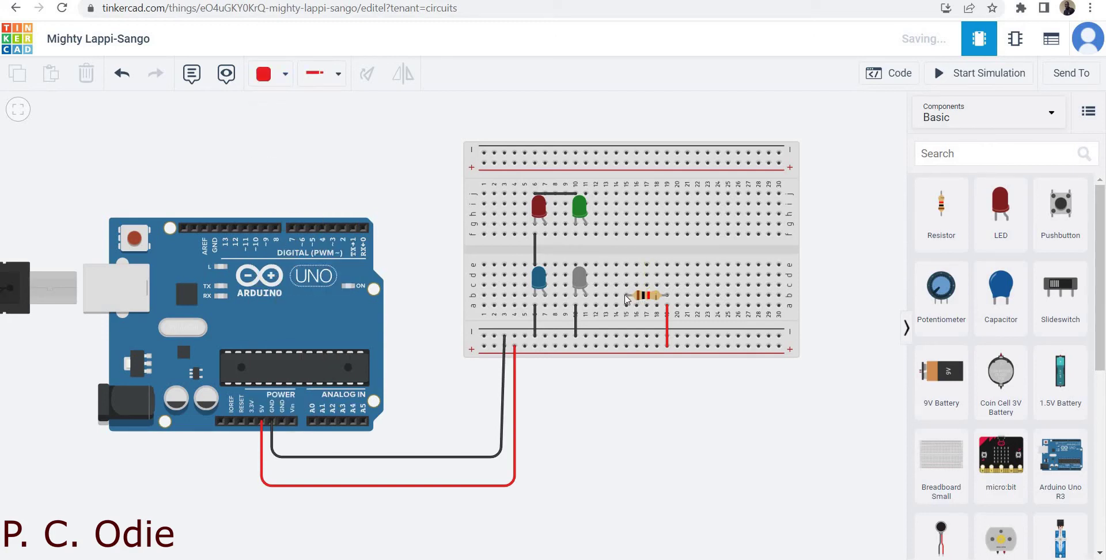
{"action": "left_click", "coordinate": [626, 265]}
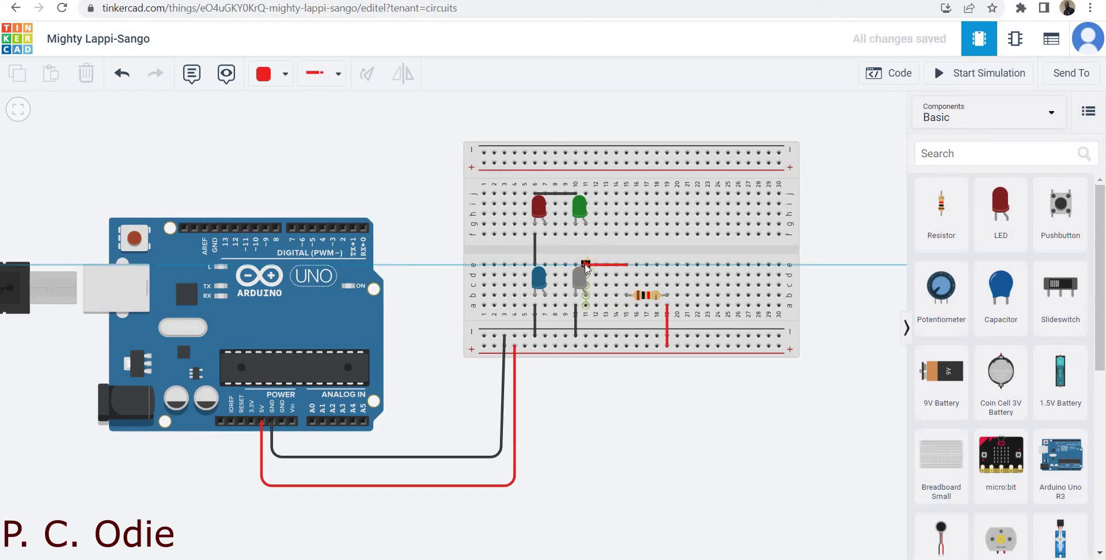
{"action": "left_click", "coordinate": [586, 264]}
{"action": "left_click", "coordinate": [367, 171]}
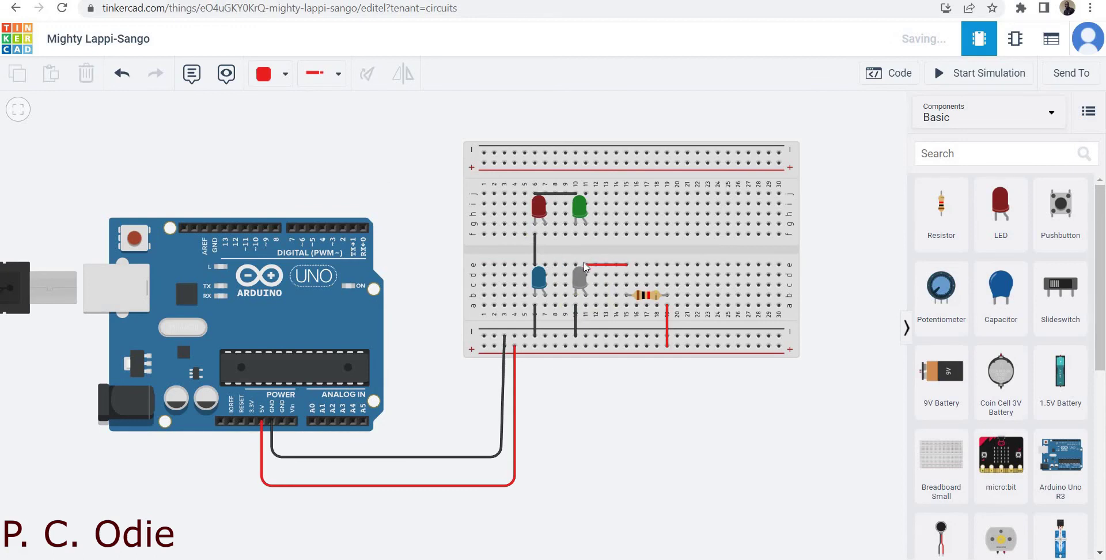
{"action": "left_click_drag", "start_coordinate": [586, 265], "coordinate": [587, 237]}
{"action": "left_click", "coordinate": [587, 235]}
Step: Run a red wire from the blue LED's anode to row f, moving its top end to column 11
{"action": "left_click", "coordinate": [545, 294]}
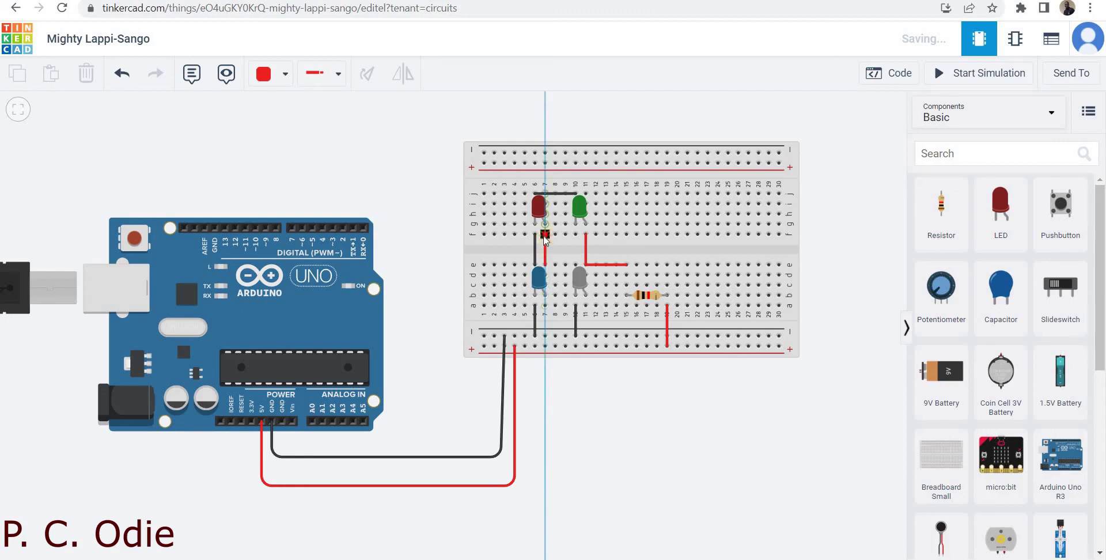
{"action": "left_click", "coordinate": [545, 235]}
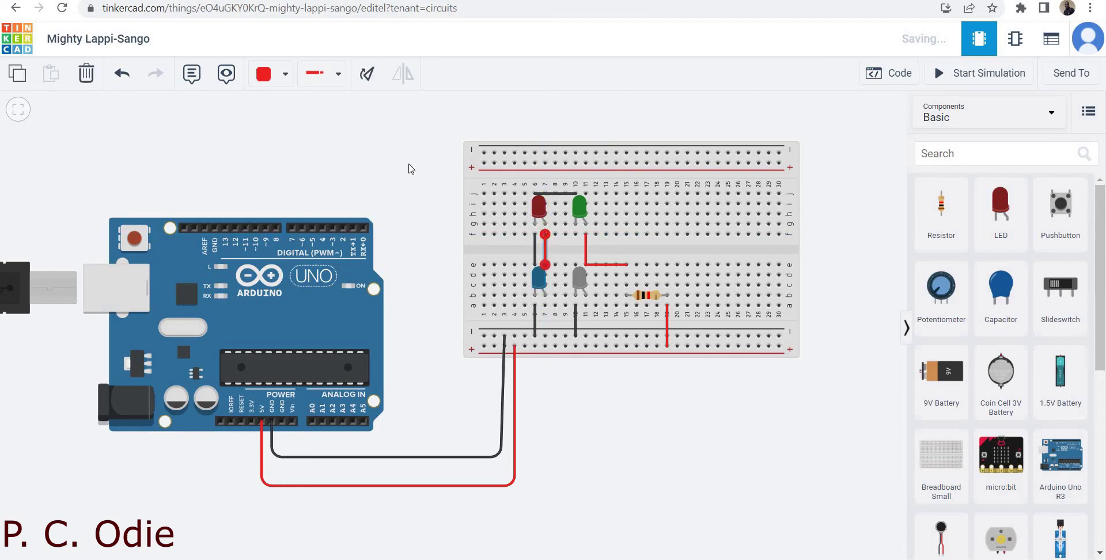
{"action": "left_click", "coordinate": [451, 170]}
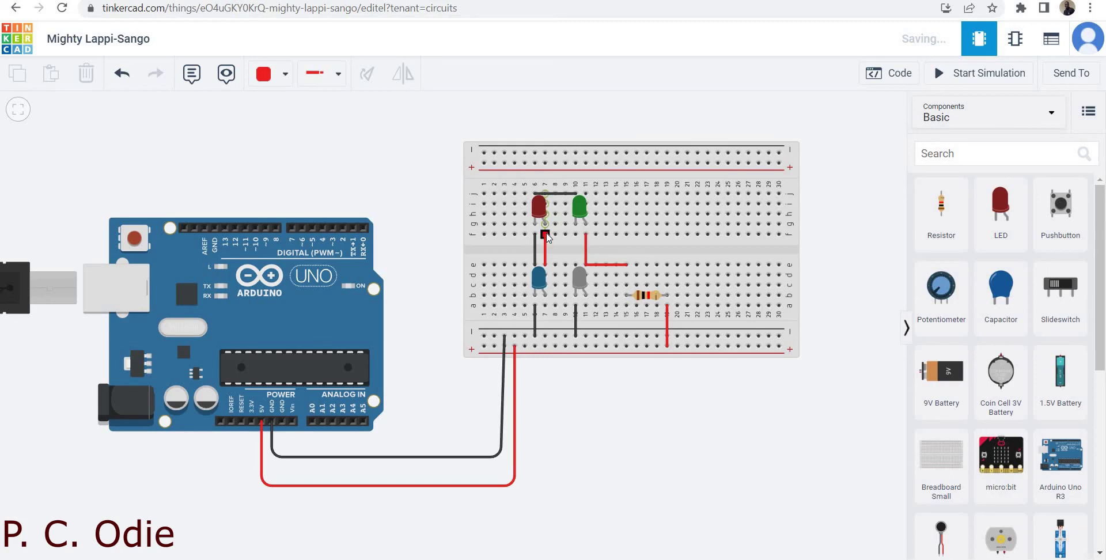
{"action": "left_click_drag", "start_coordinate": [580, 240], "coordinate": [586, 234]}
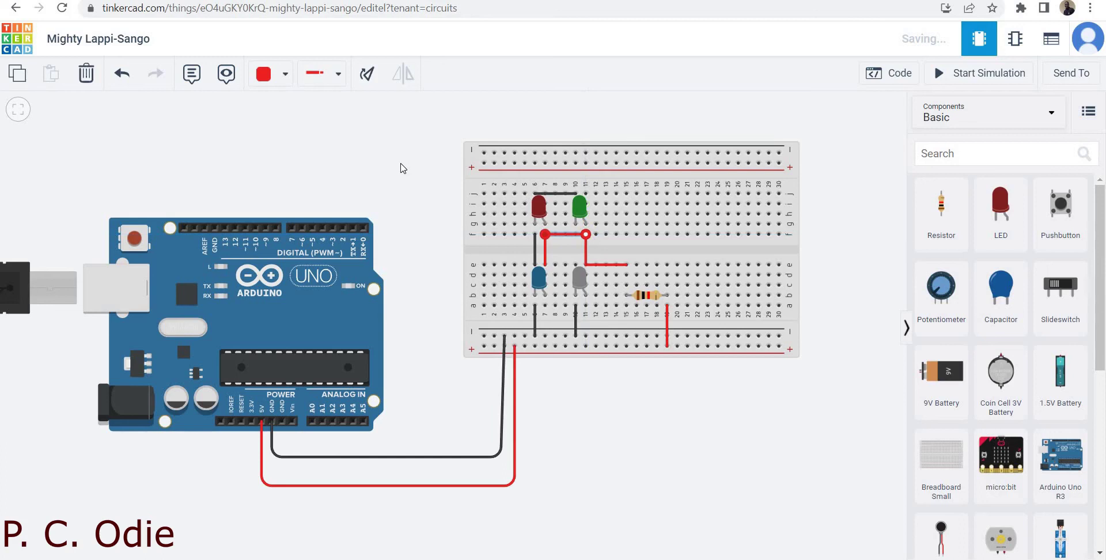
{"action": "left_click", "coordinate": [403, 167]}
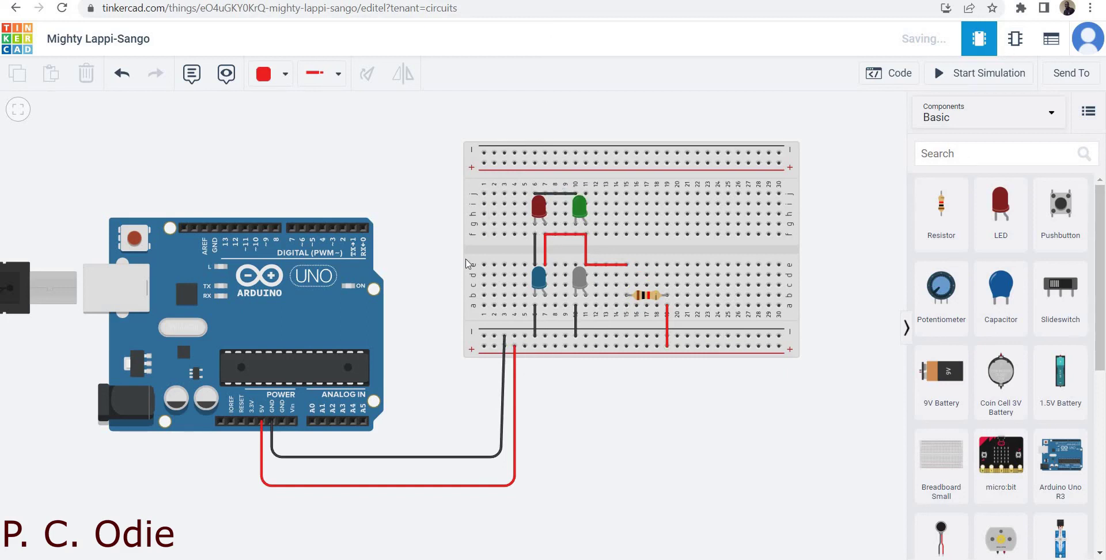
Step: Start the simulation of the Arduino-powered four-LED breadboard circuit
{"action": "left_click", "coordinate": [974, 73]}
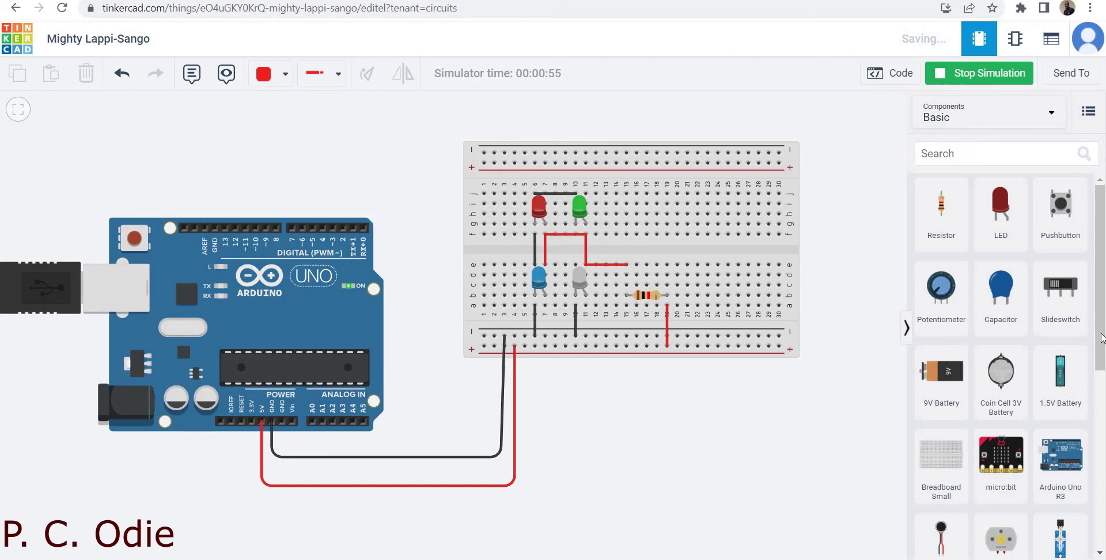
{"action": "left_click_drag", "start_coordinate": [1105, 359], "coordinate": [1105, 463]}
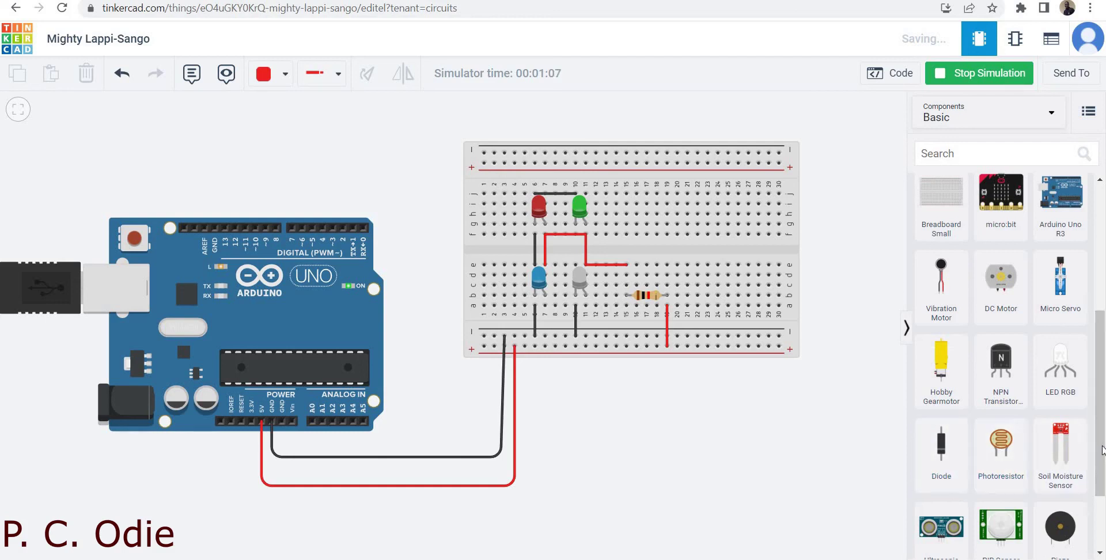
{"action": "left_click_drag", "start_coordinate": [1102, 449], "coordinate": [1102, 498]}
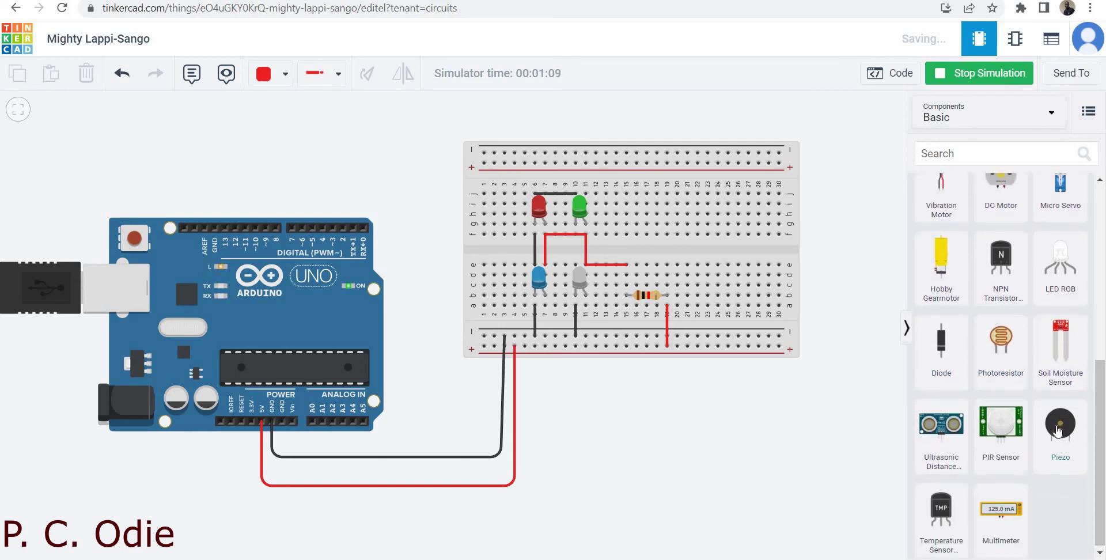